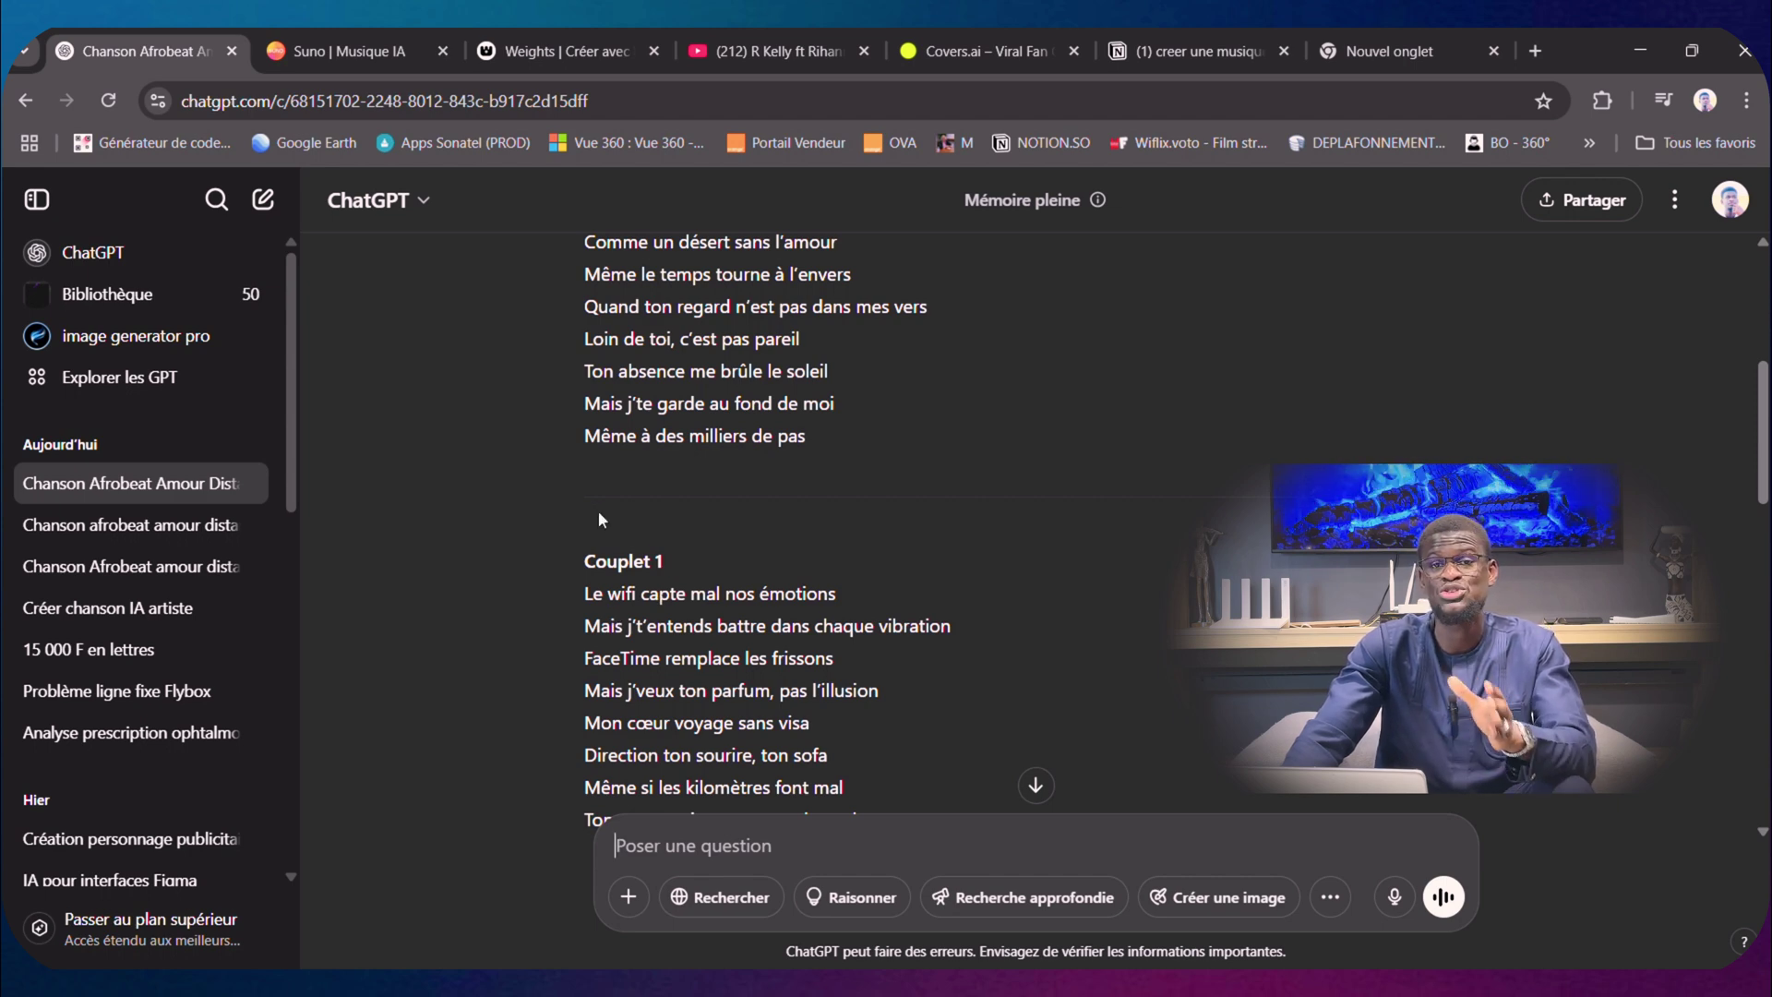
Select the generated song lyrics in the ChatGPT reply, through the closing question, and copy them
left_click_drag(611, 496, 556, 561)
scroll(556, 562, "down", 10)
scroll(553, 558, "up", 15)
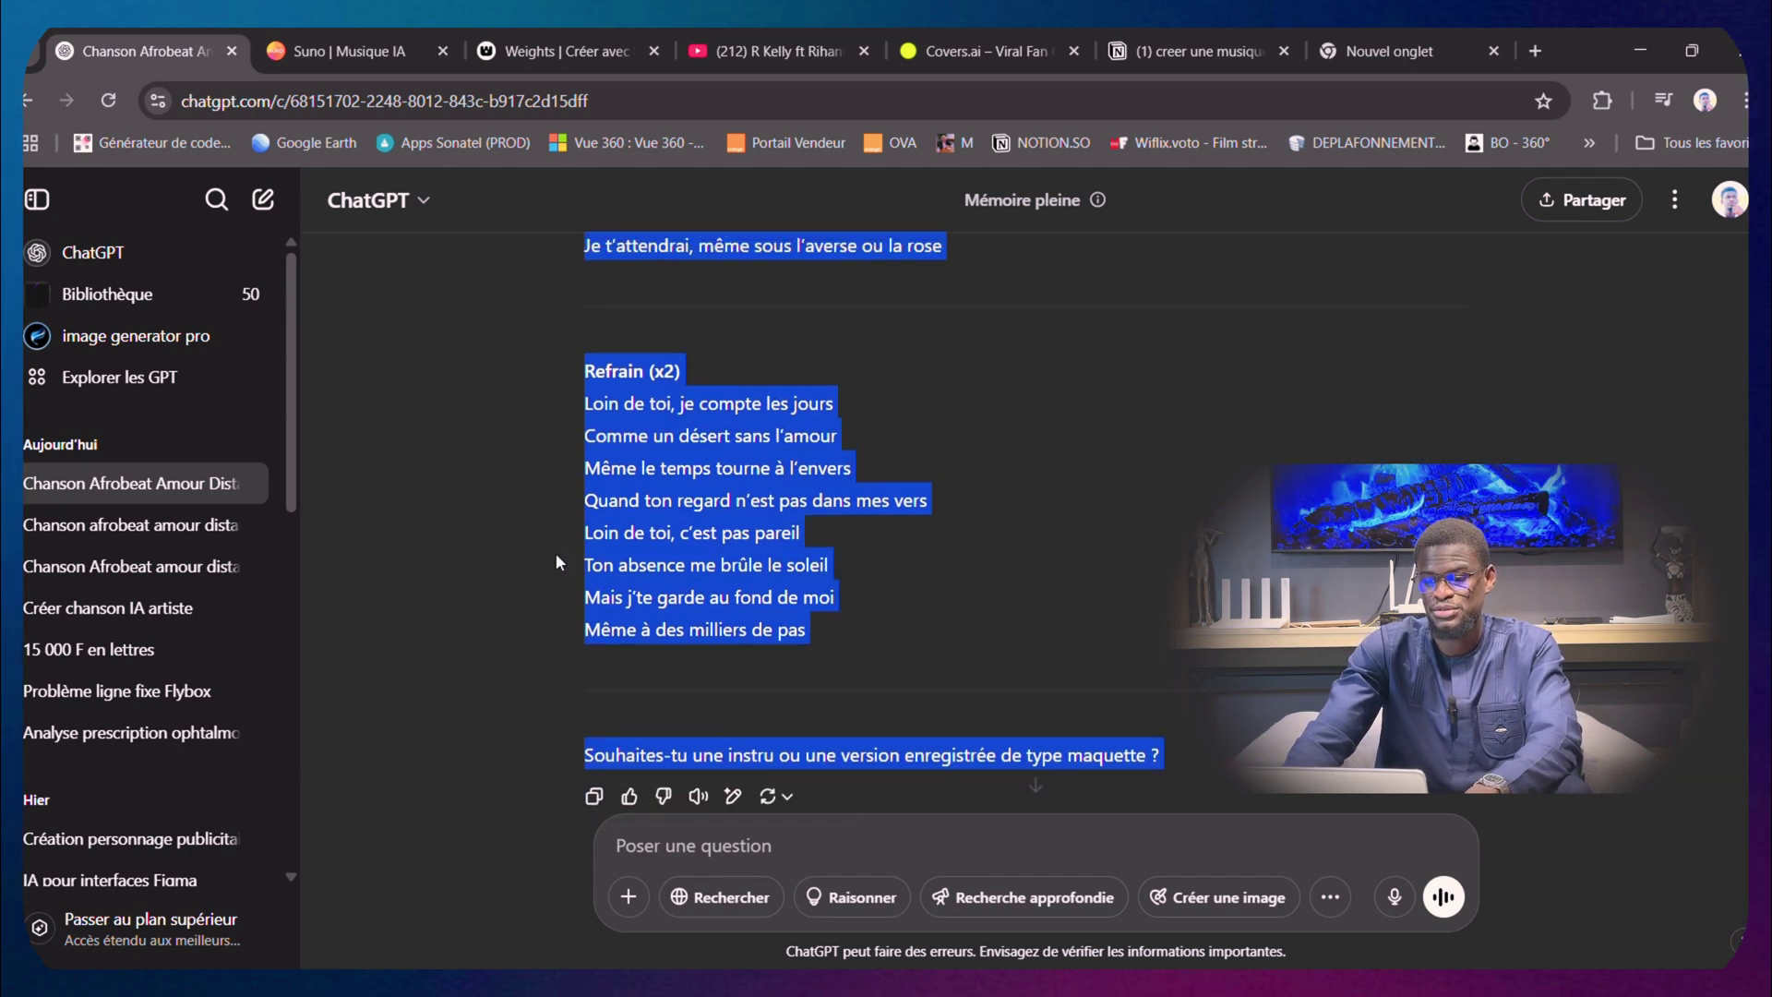
scroll(554, 564, "up", 2)
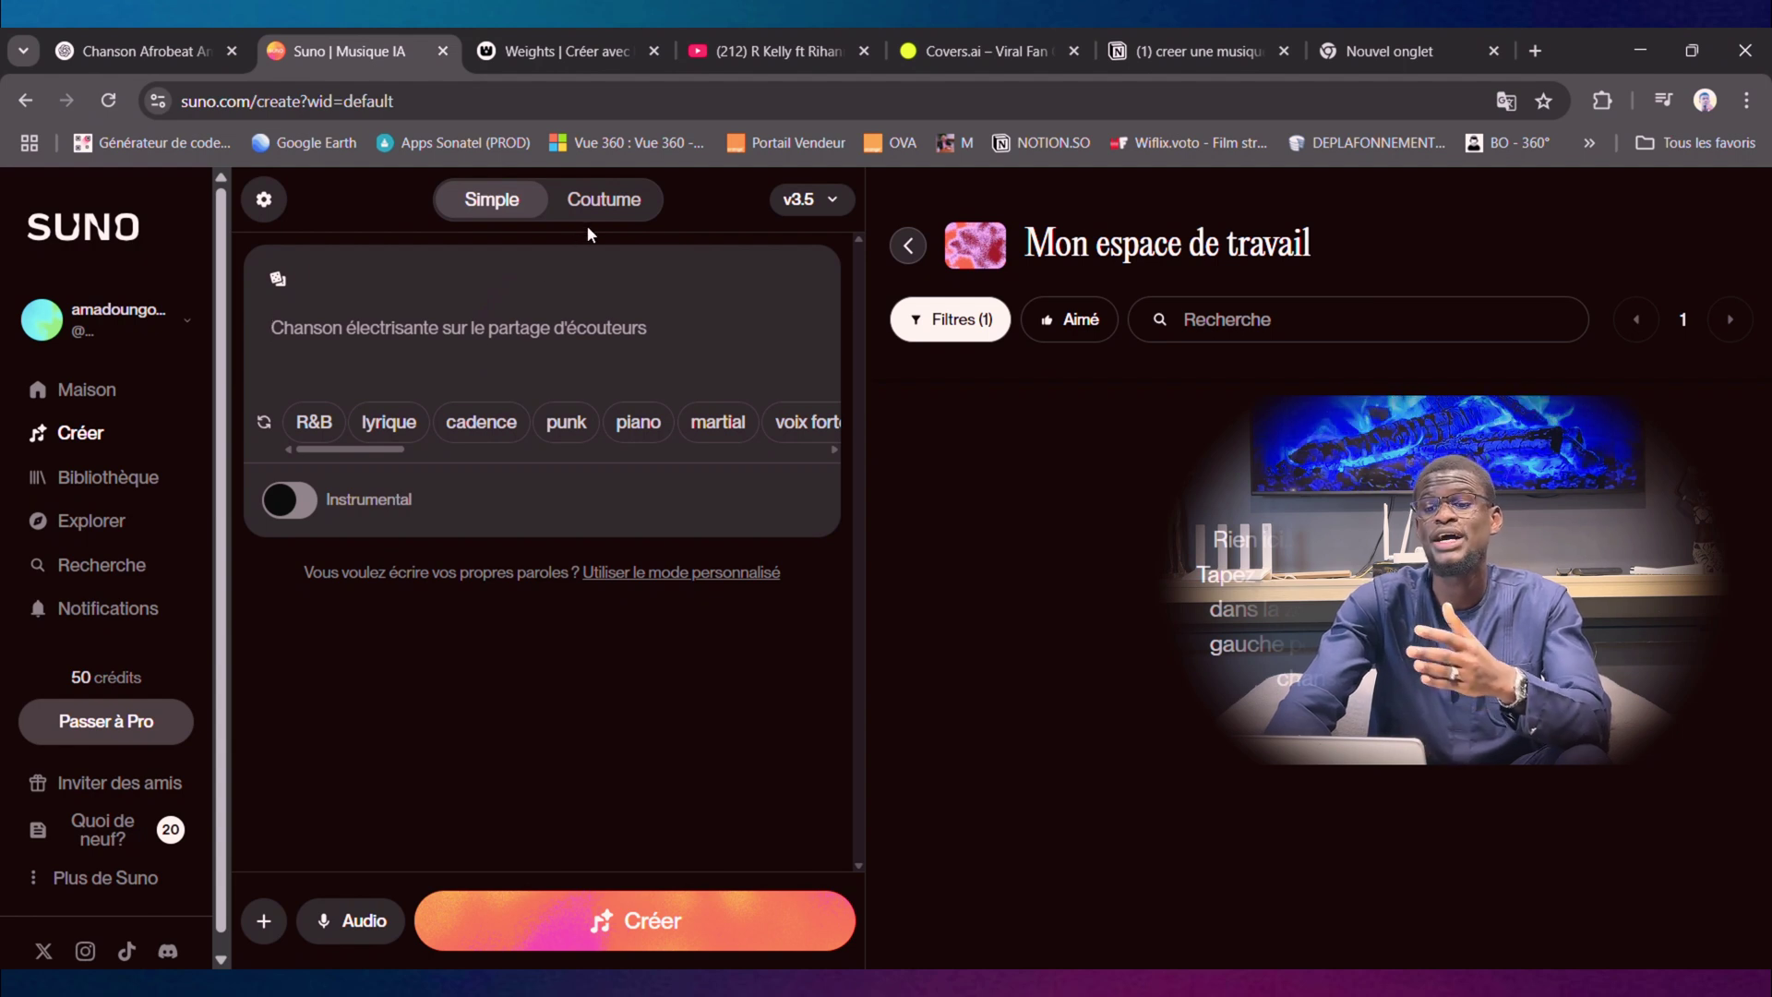
Switch to Suno, turn on custom mode (Coutume) and paste the copied lyrics as the song's lyrics
left_click(613, 217)
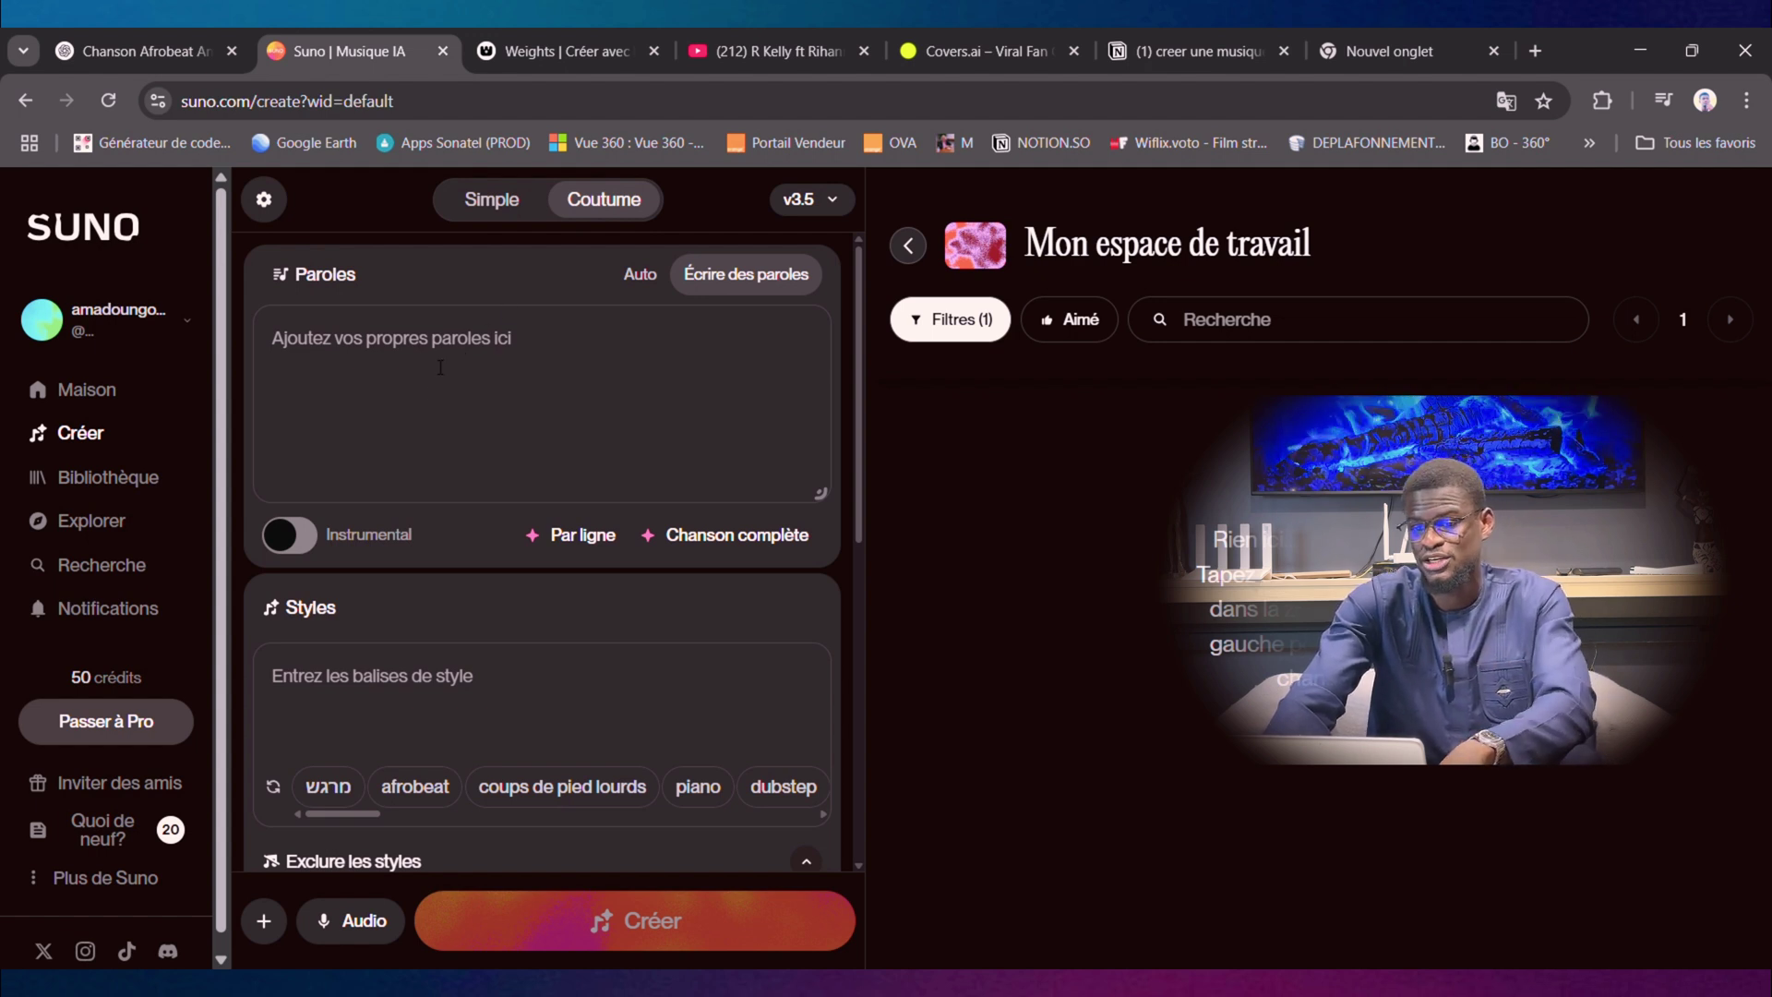
key("ctrl+v")
scroll(349, 400, "up", 3)
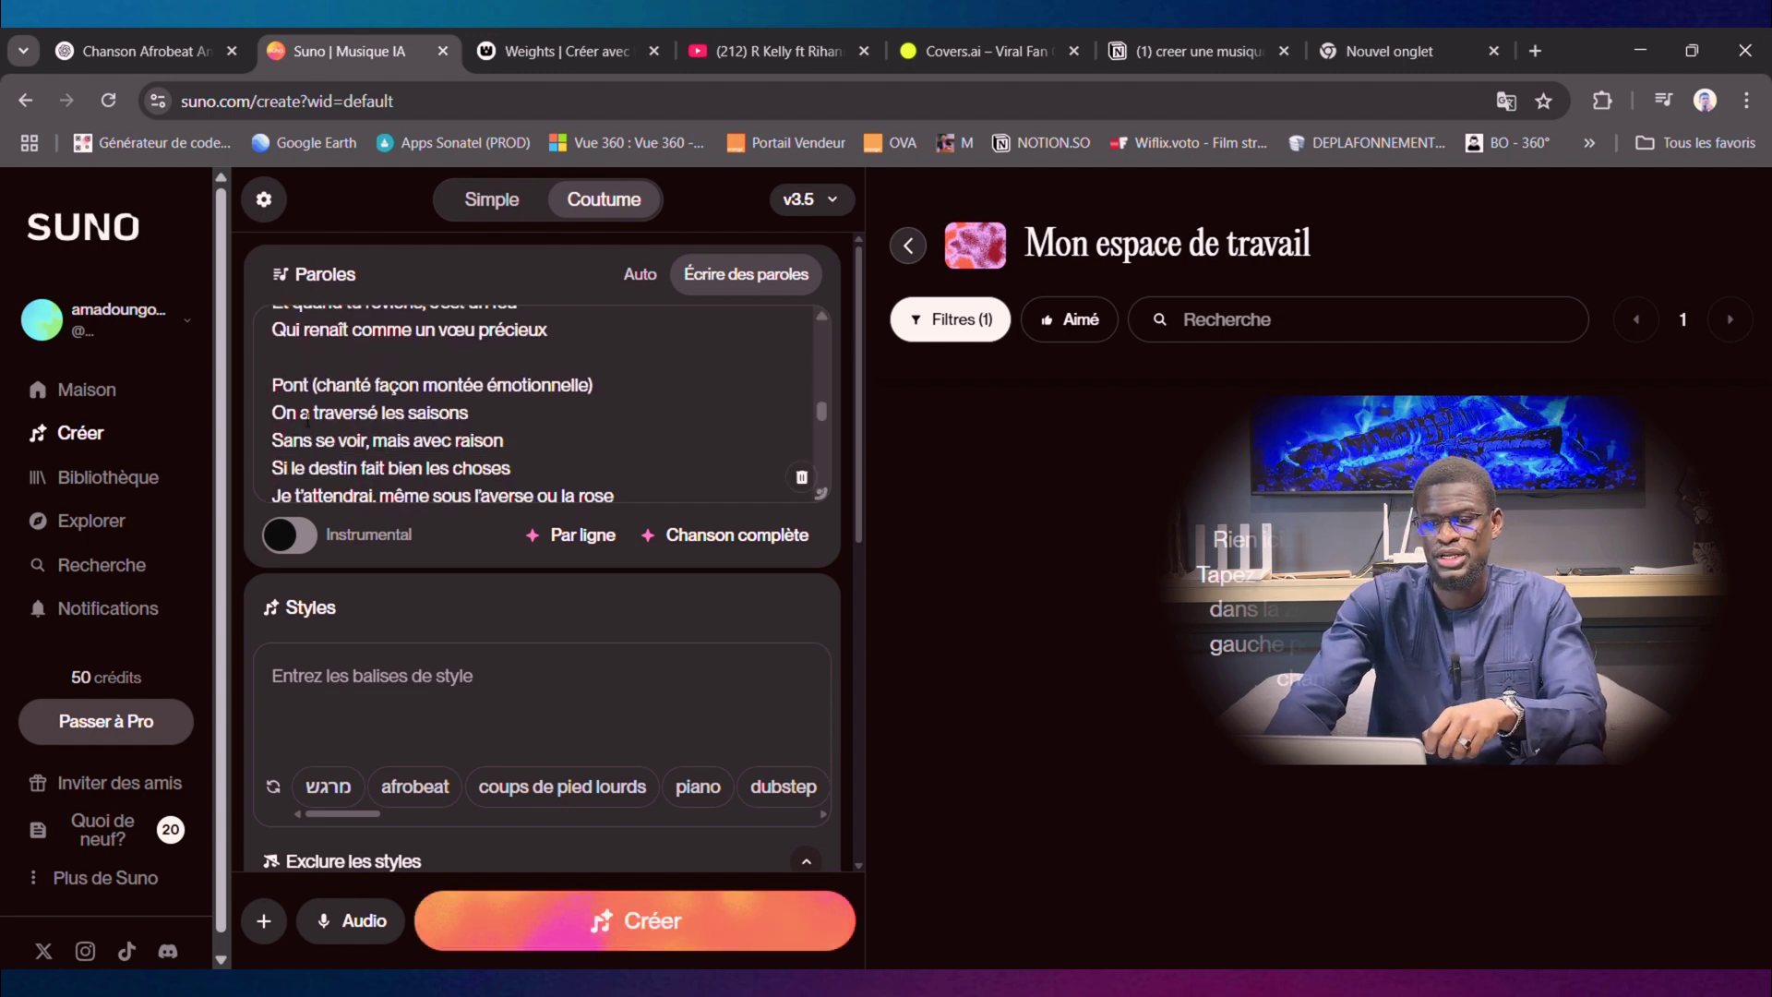
scroll(309, 419, "down", 4)
scroll(307, 419, "up", 10)
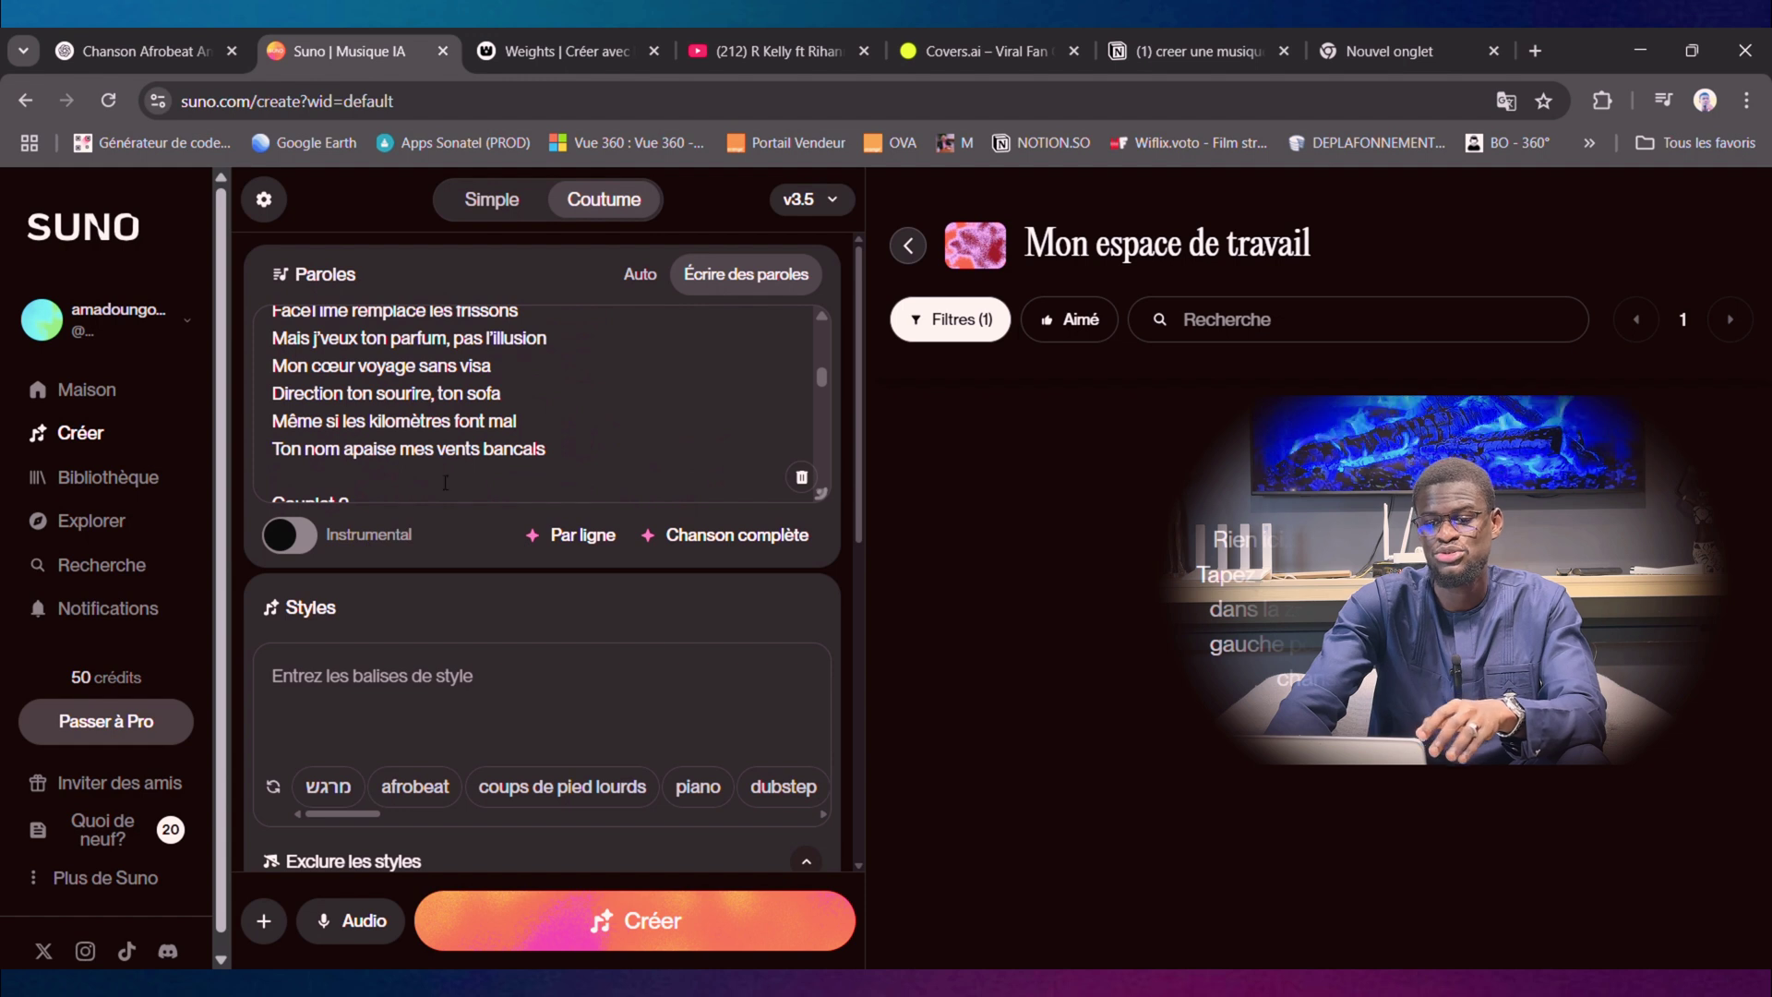
Remove the closing question "Souhaites-tu une instru ou une version enregistrée de type maquette ?" from the end of the lyrics
scroll(446, 482, "down", 10)
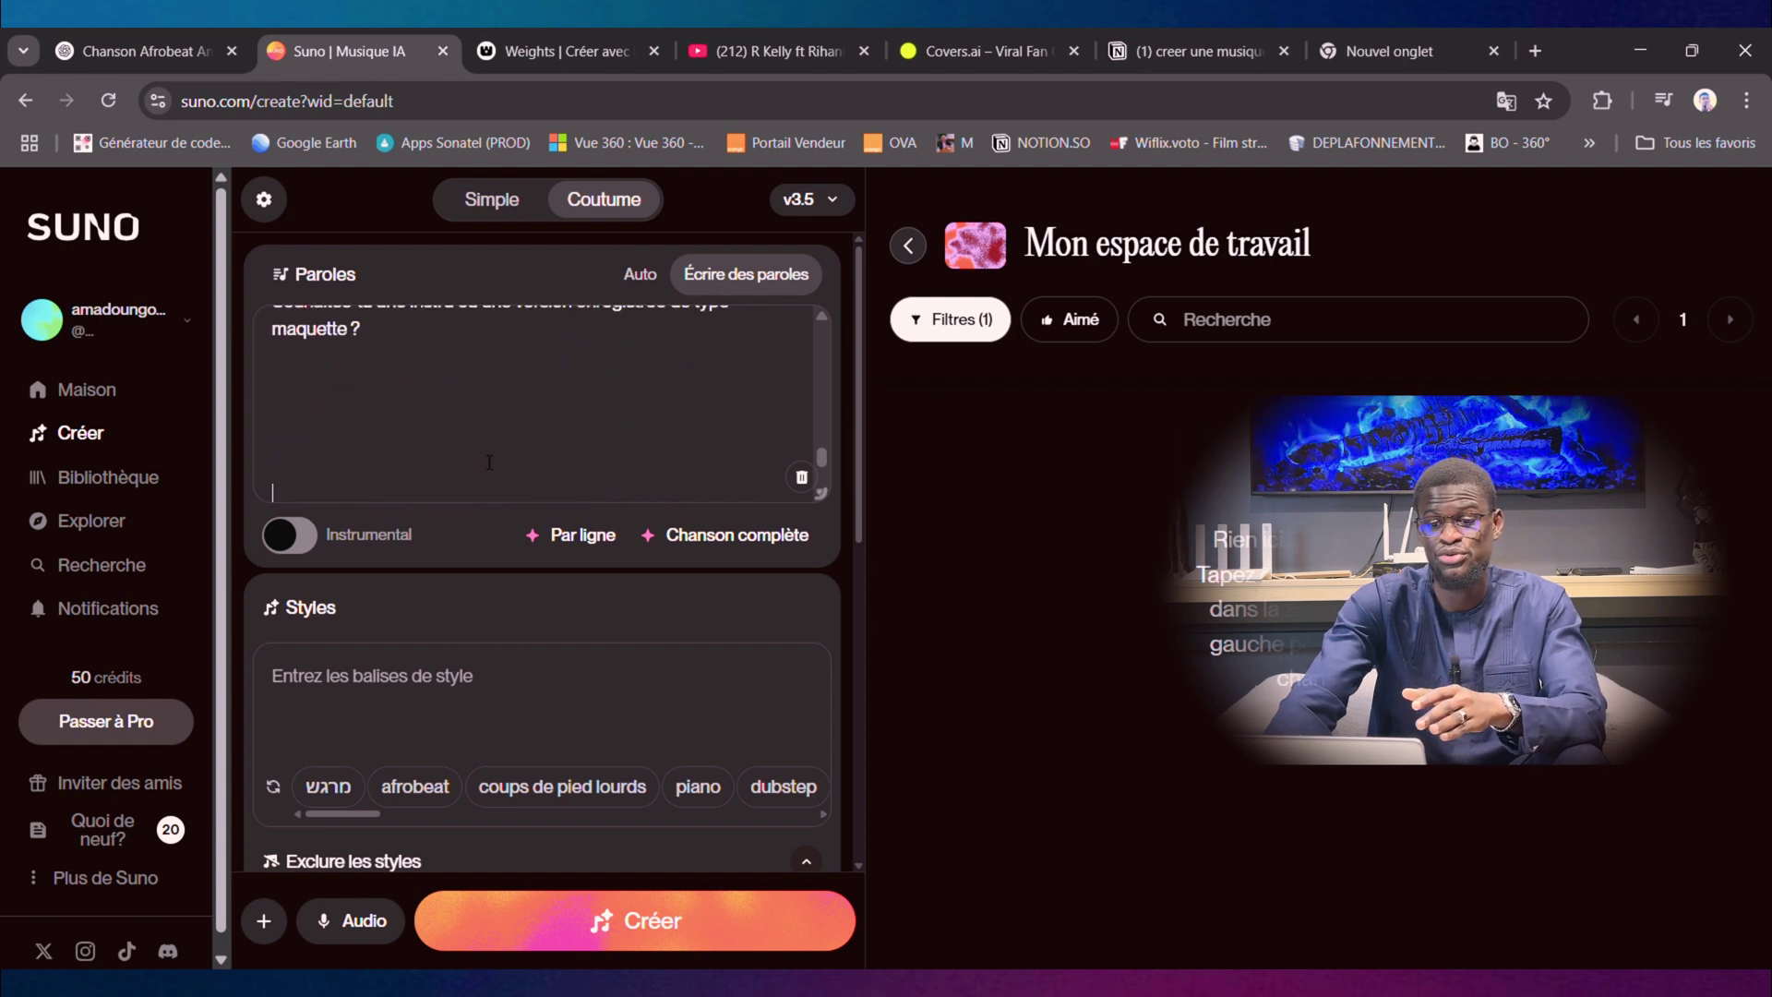
scroll(489, 463, "up", 3)
scroll(489, 462, "down", 1)
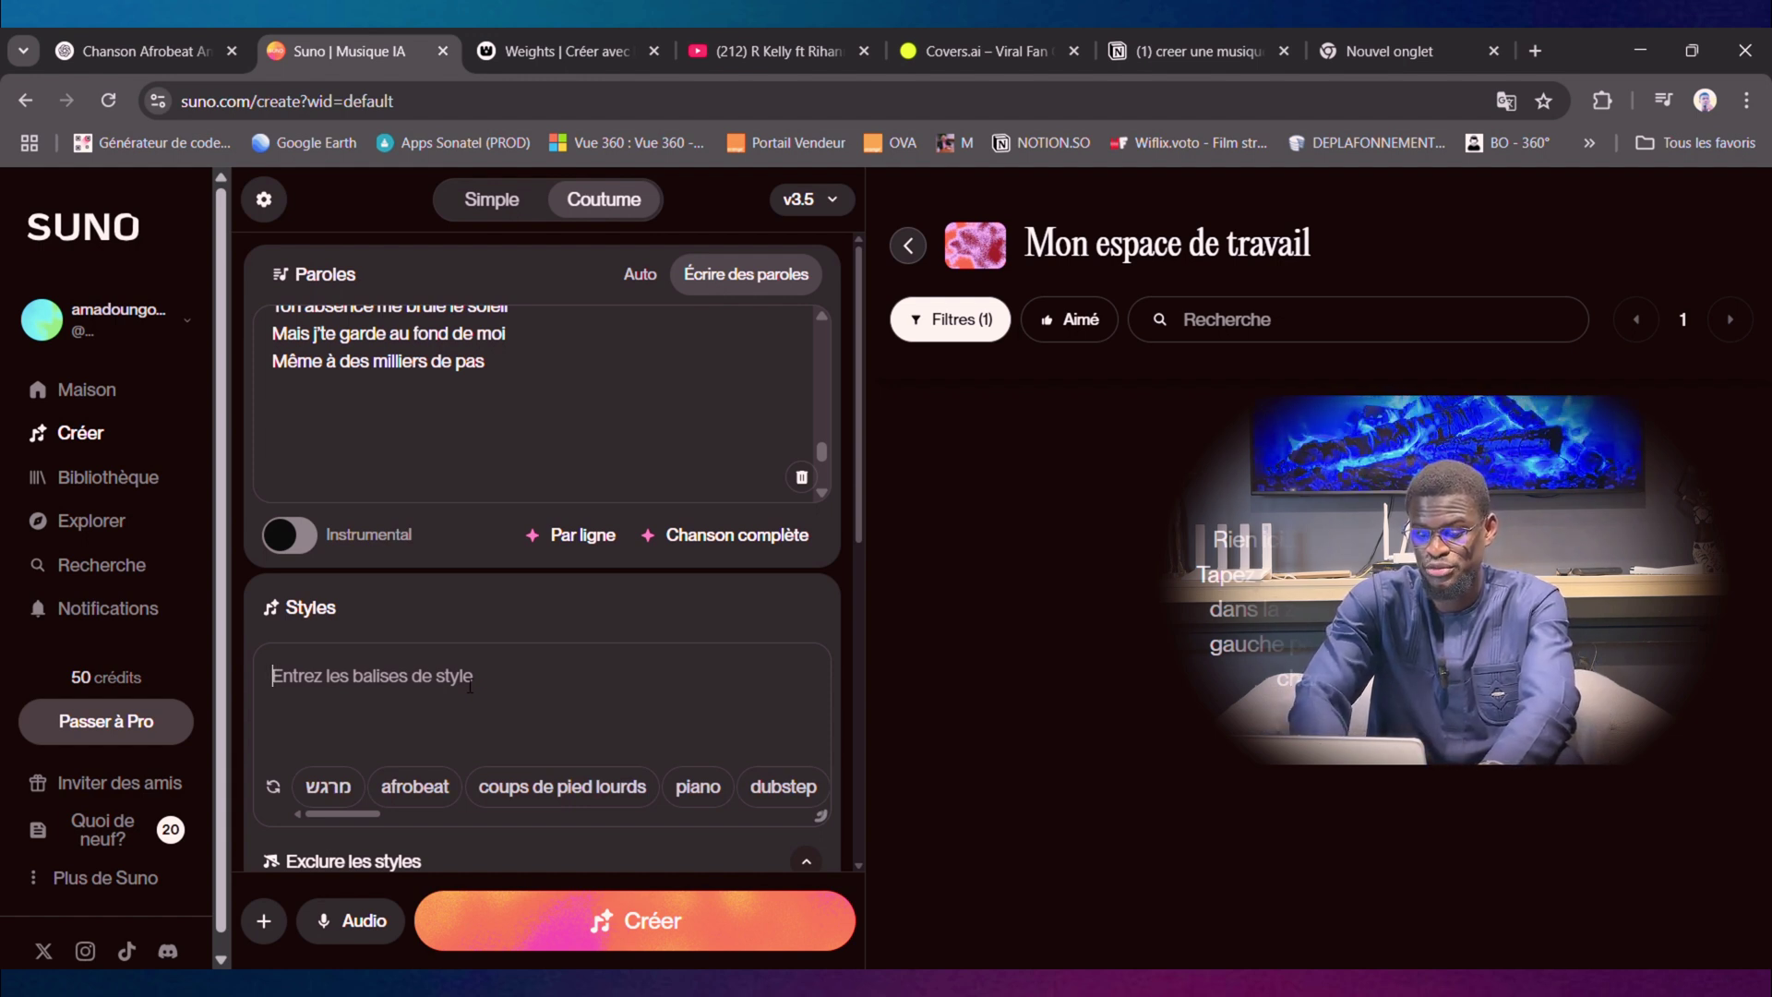
Enter "afrabeat" as the style, add the suggested afrobeat tag, and generate the song
type("afrabeat")
scroll(546, 657, "down", 4)
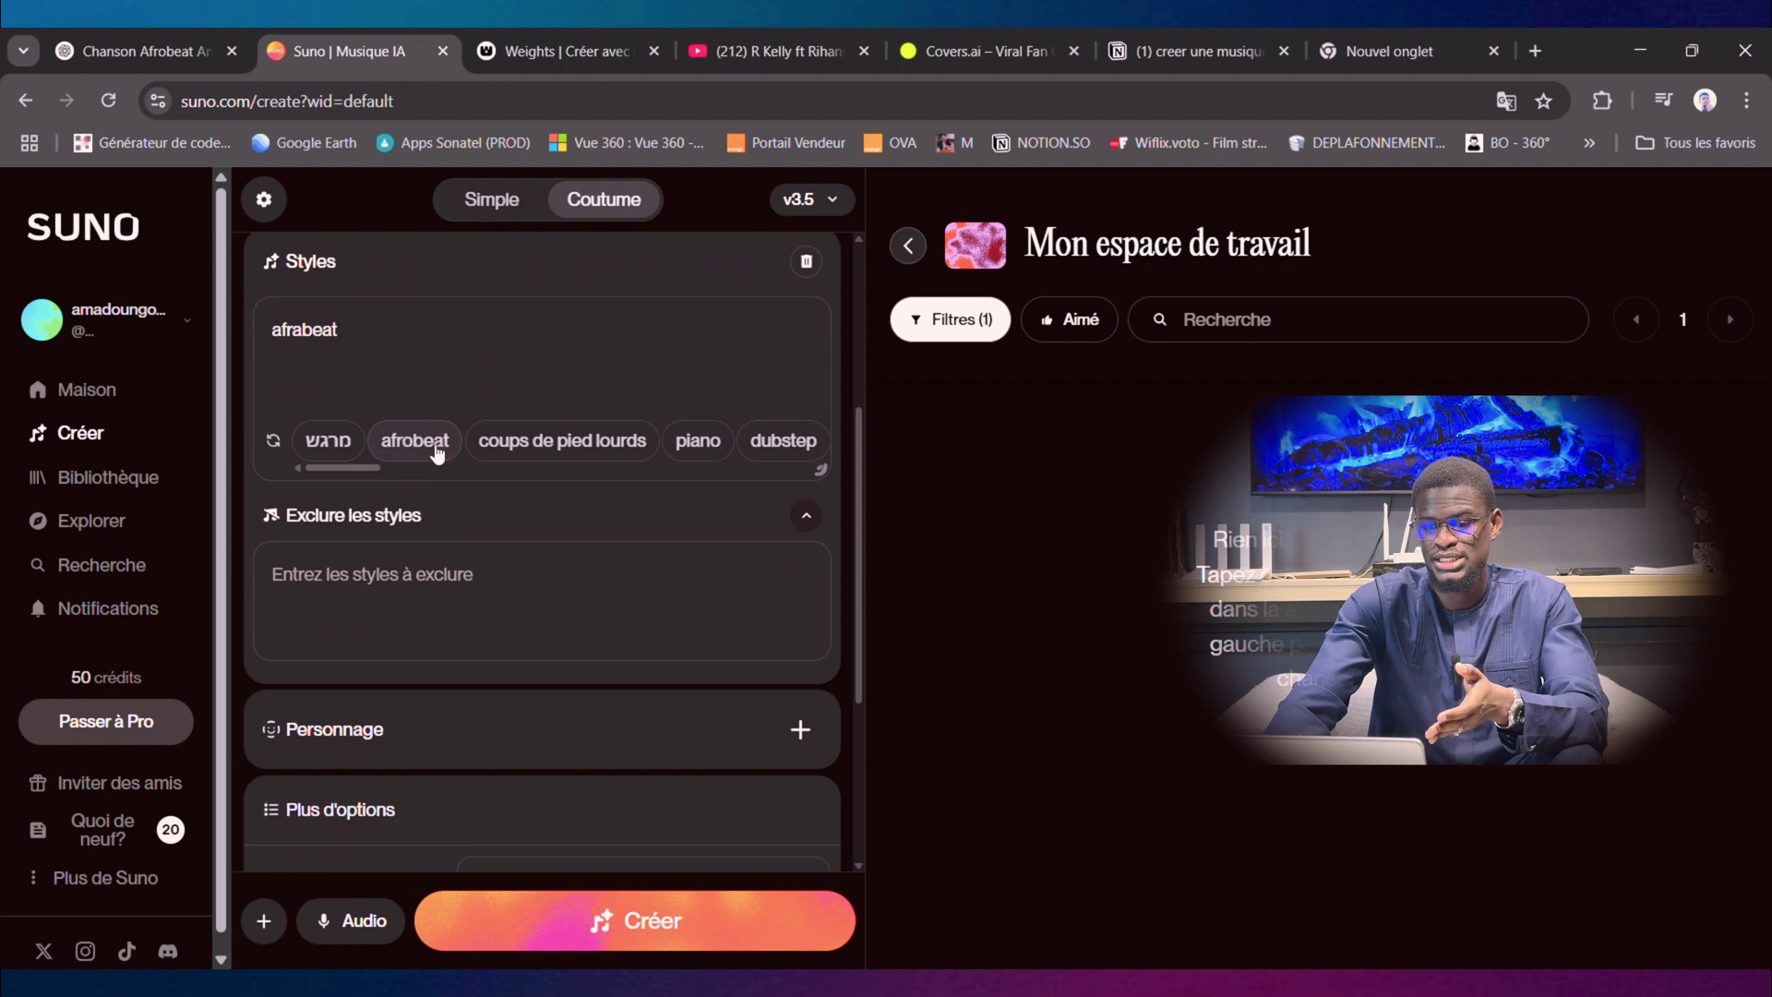
left_click(437, 452)
scroll(430, 533, "down", 2)
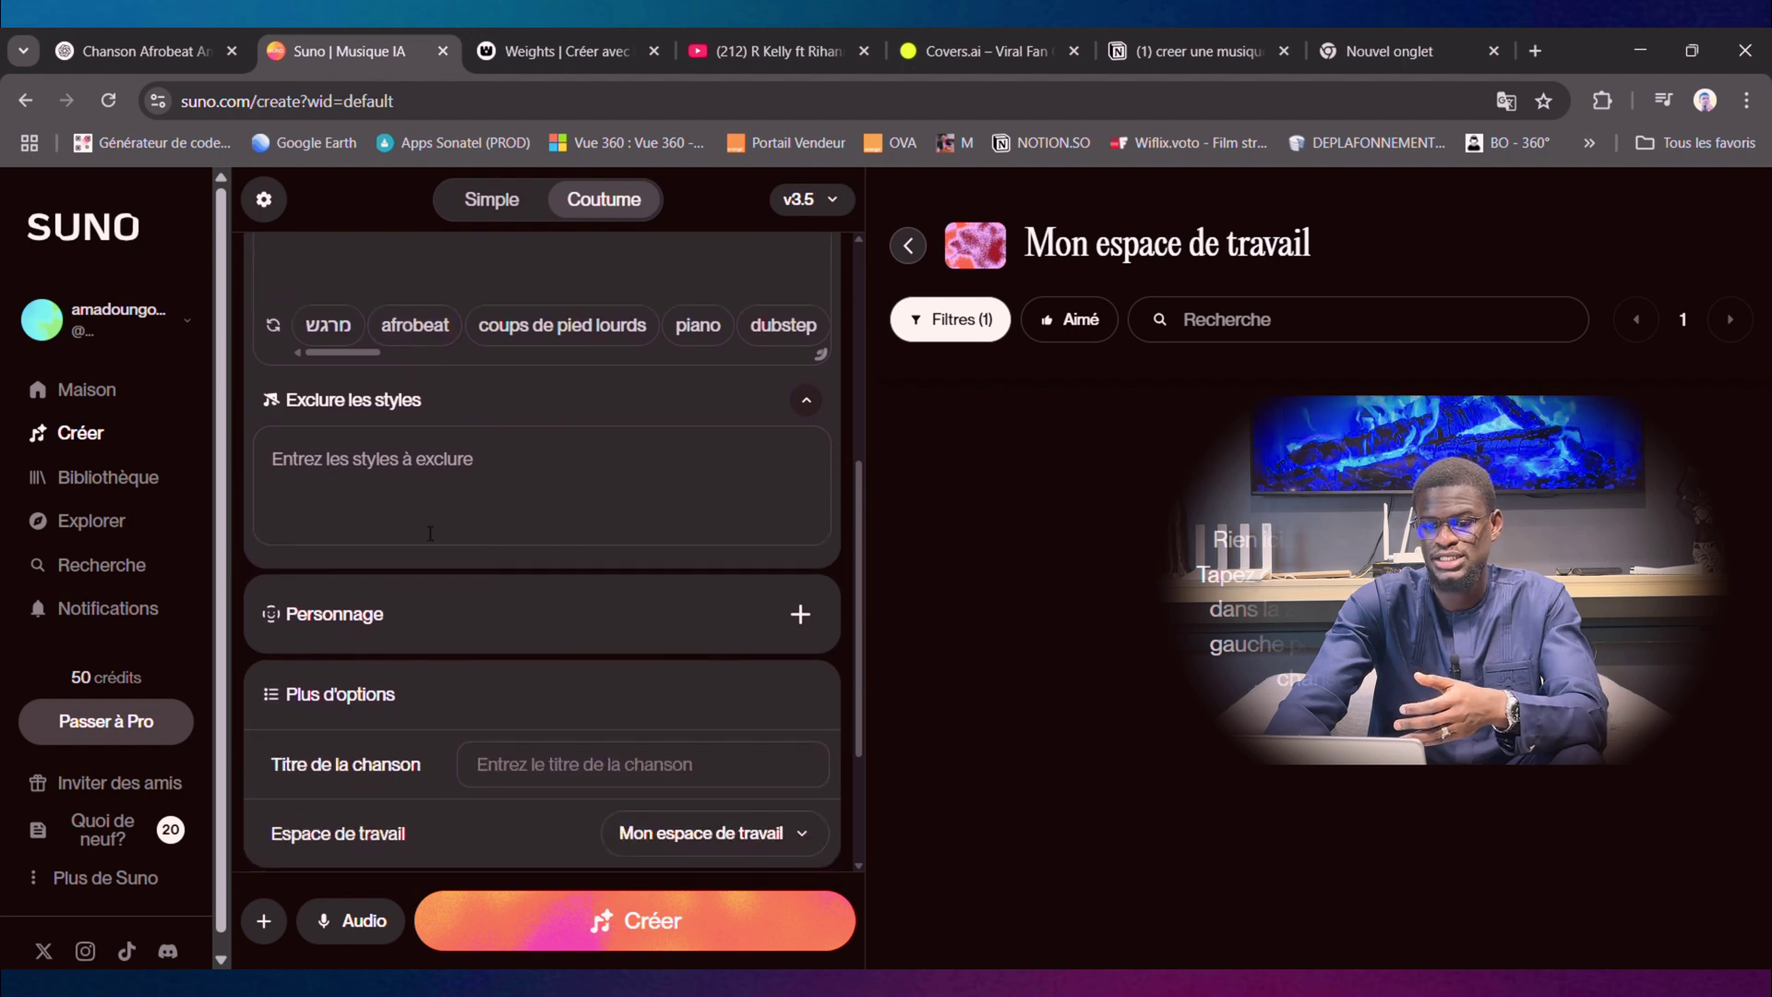
scroll(430, 533, "down", 2)
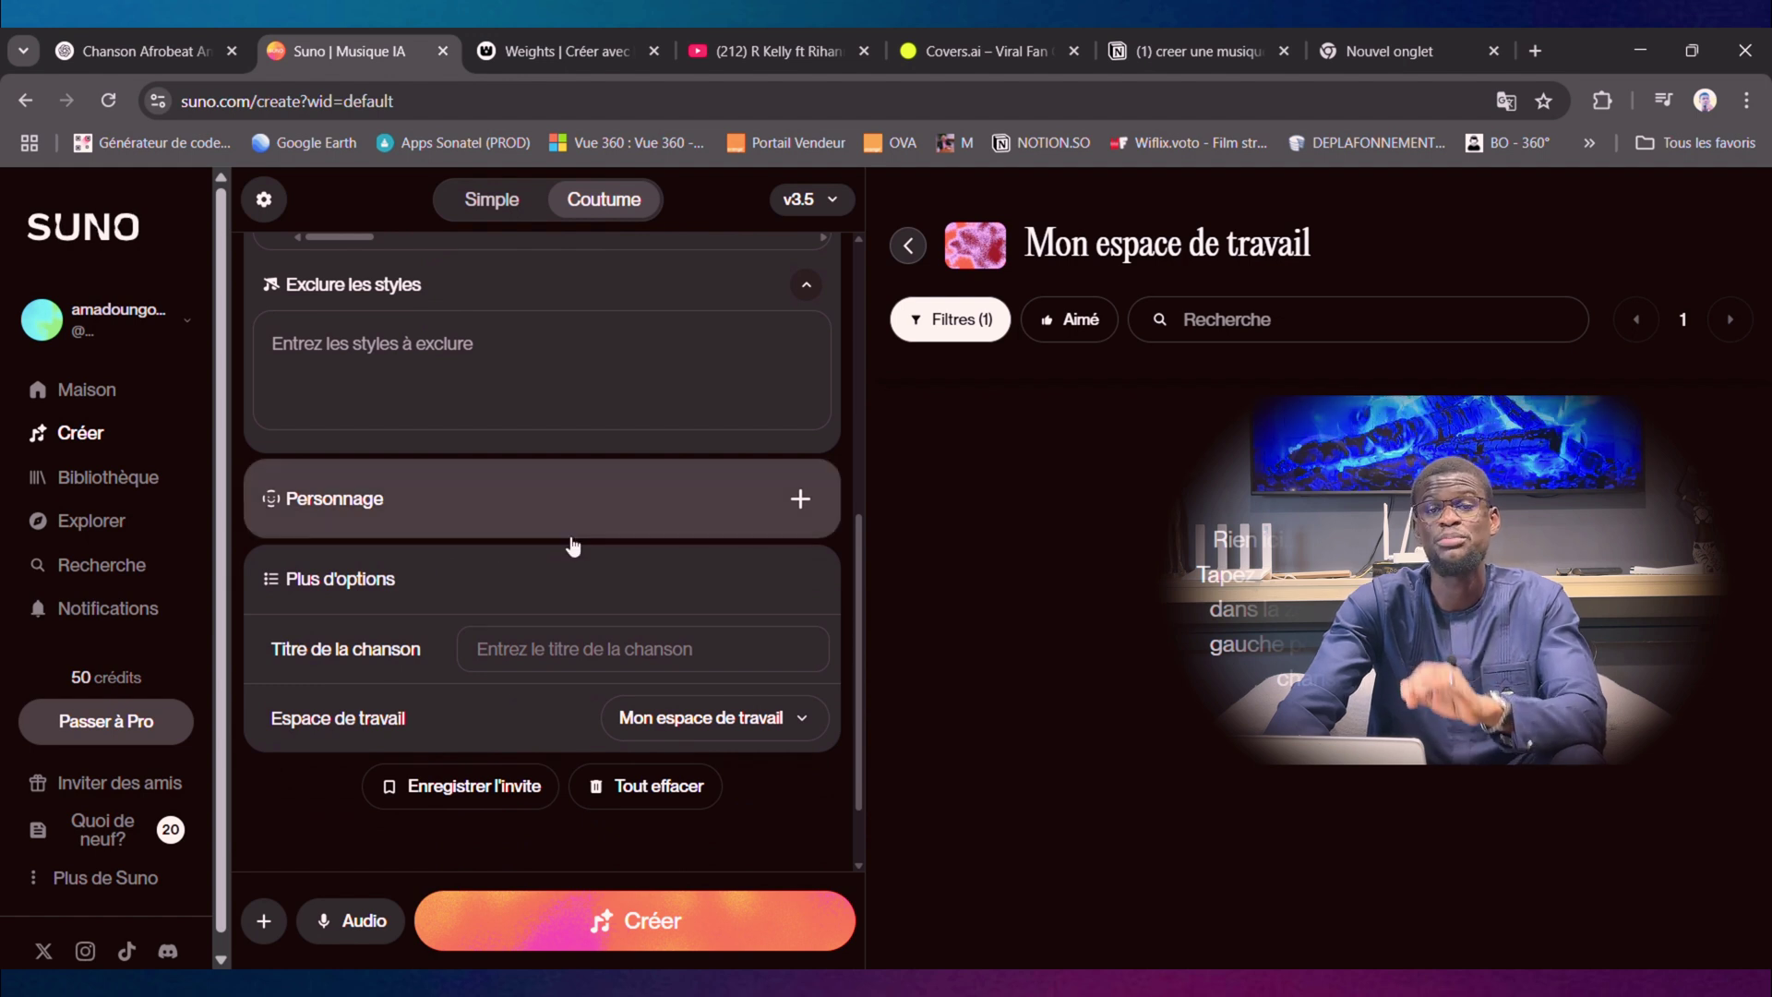
left_click(684, 925)
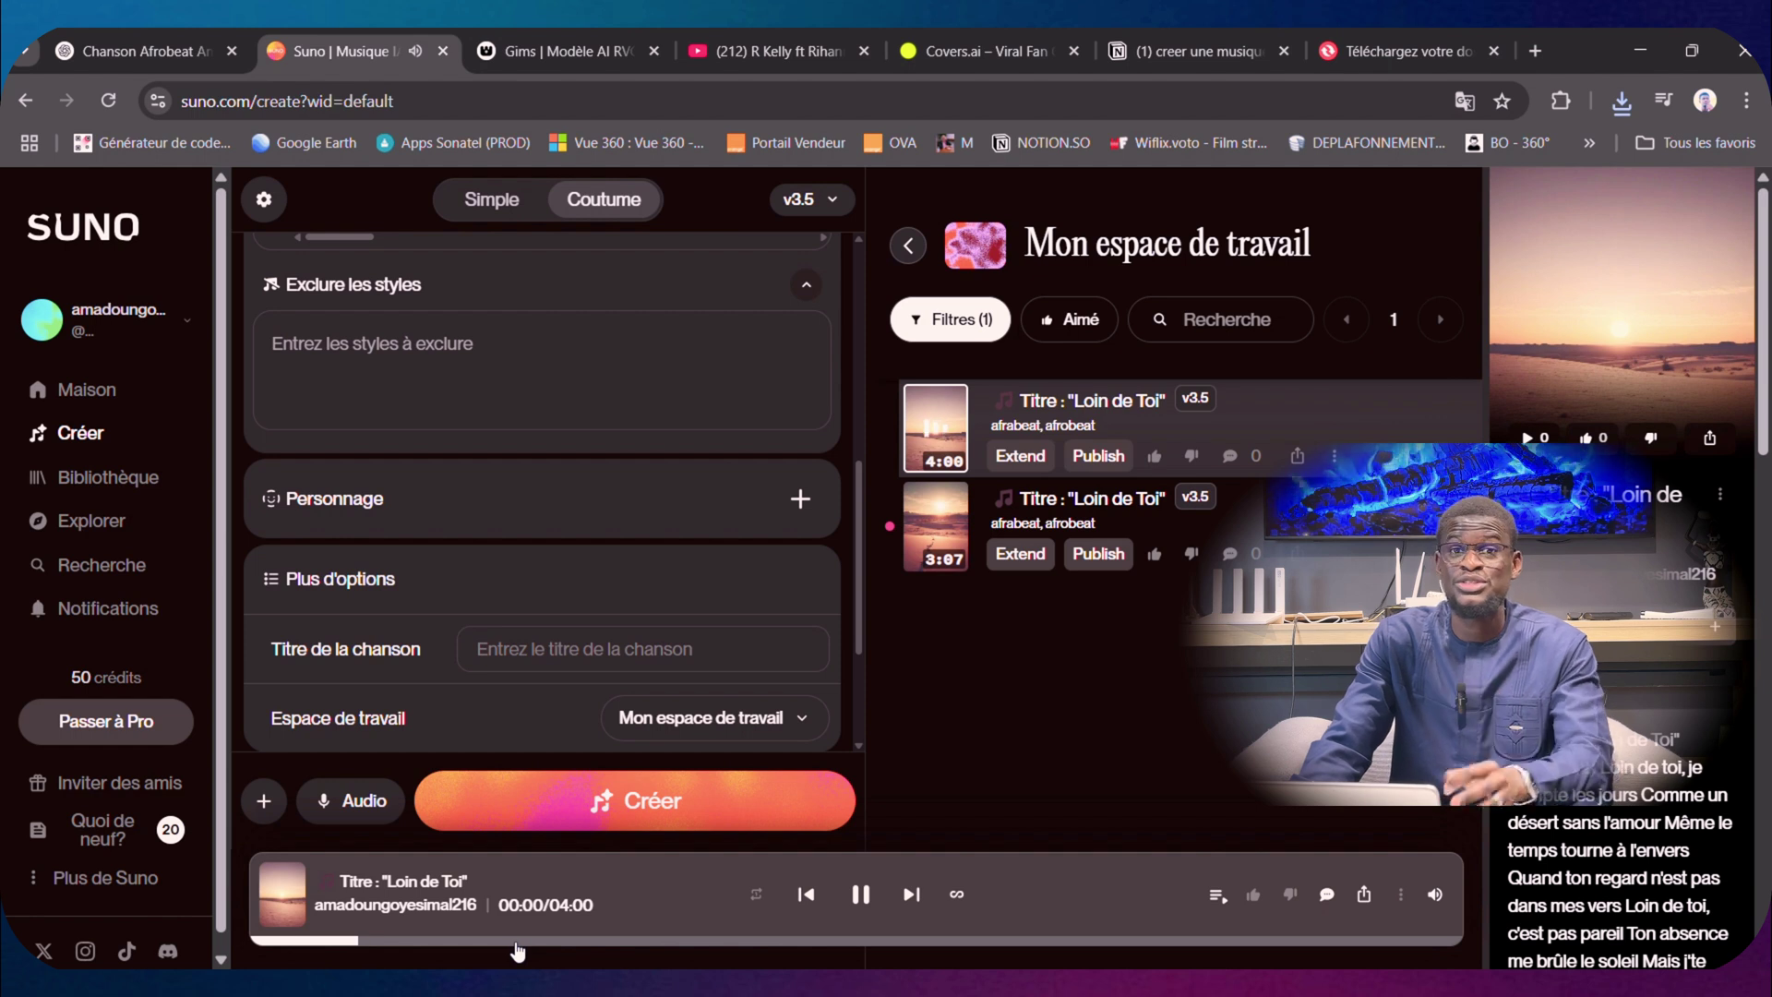
Pause the 4:00 version of "Loin de Toi", listen to the 3:07 version, and pause it
left_click(937, 459)
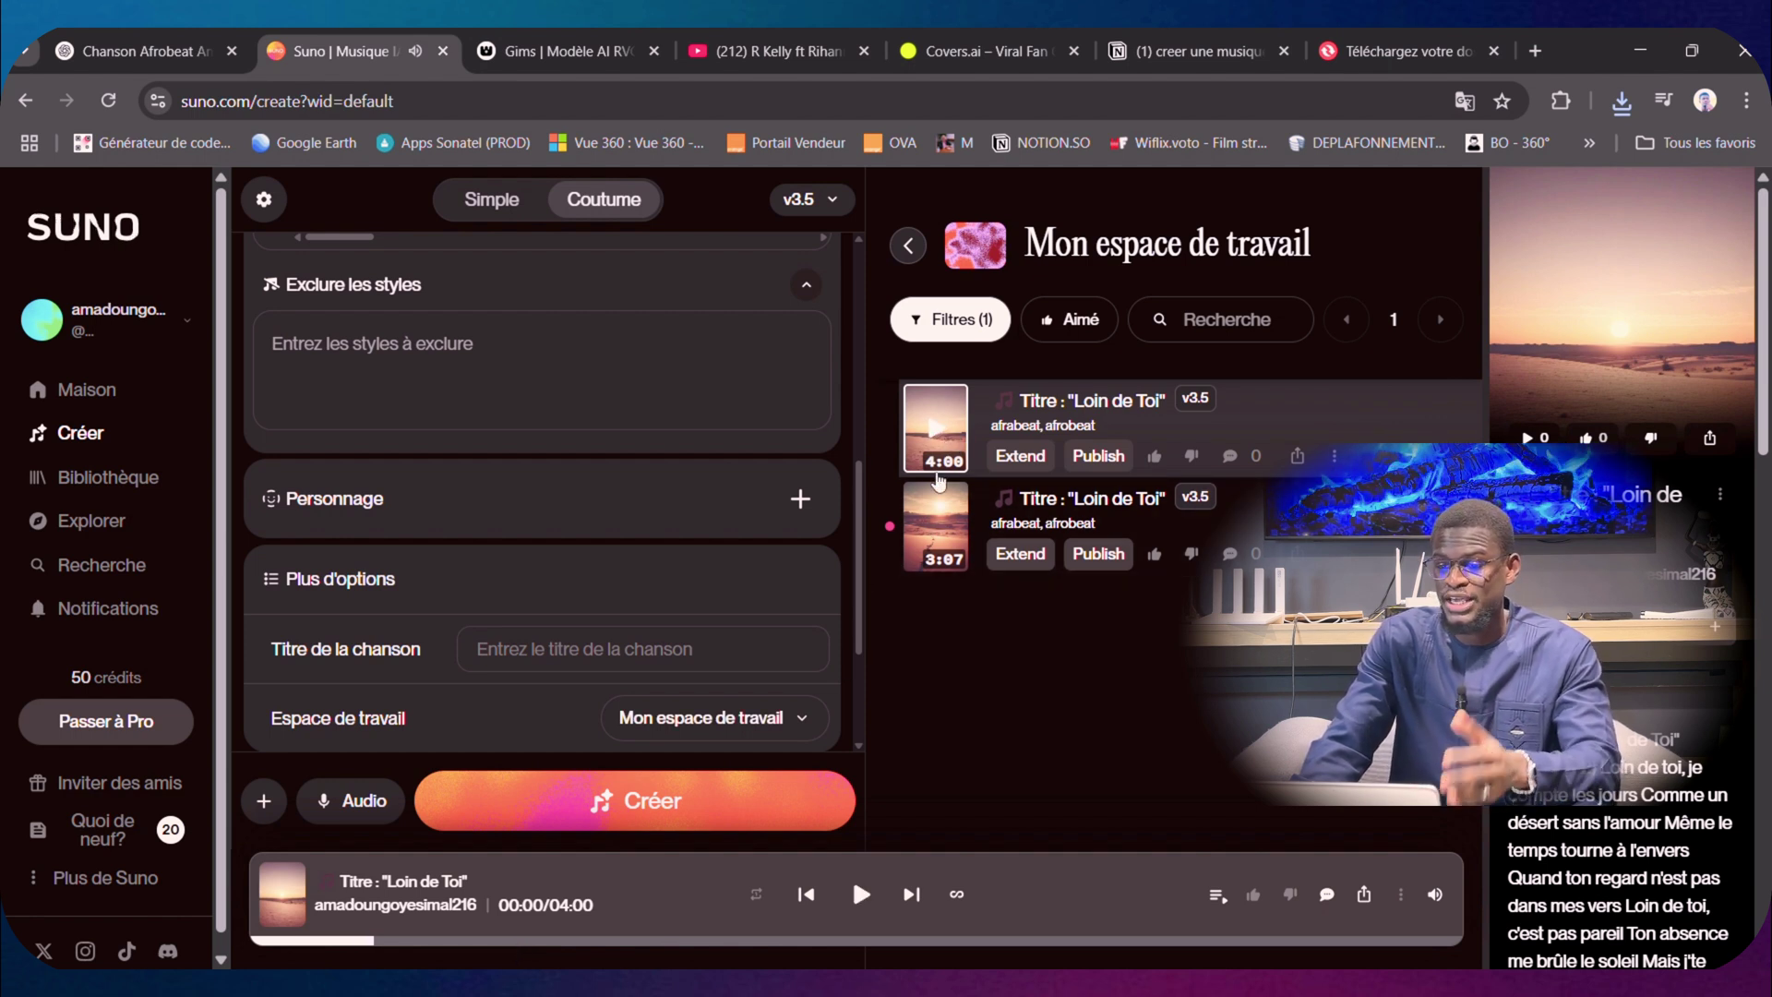
left_click(937, 529)
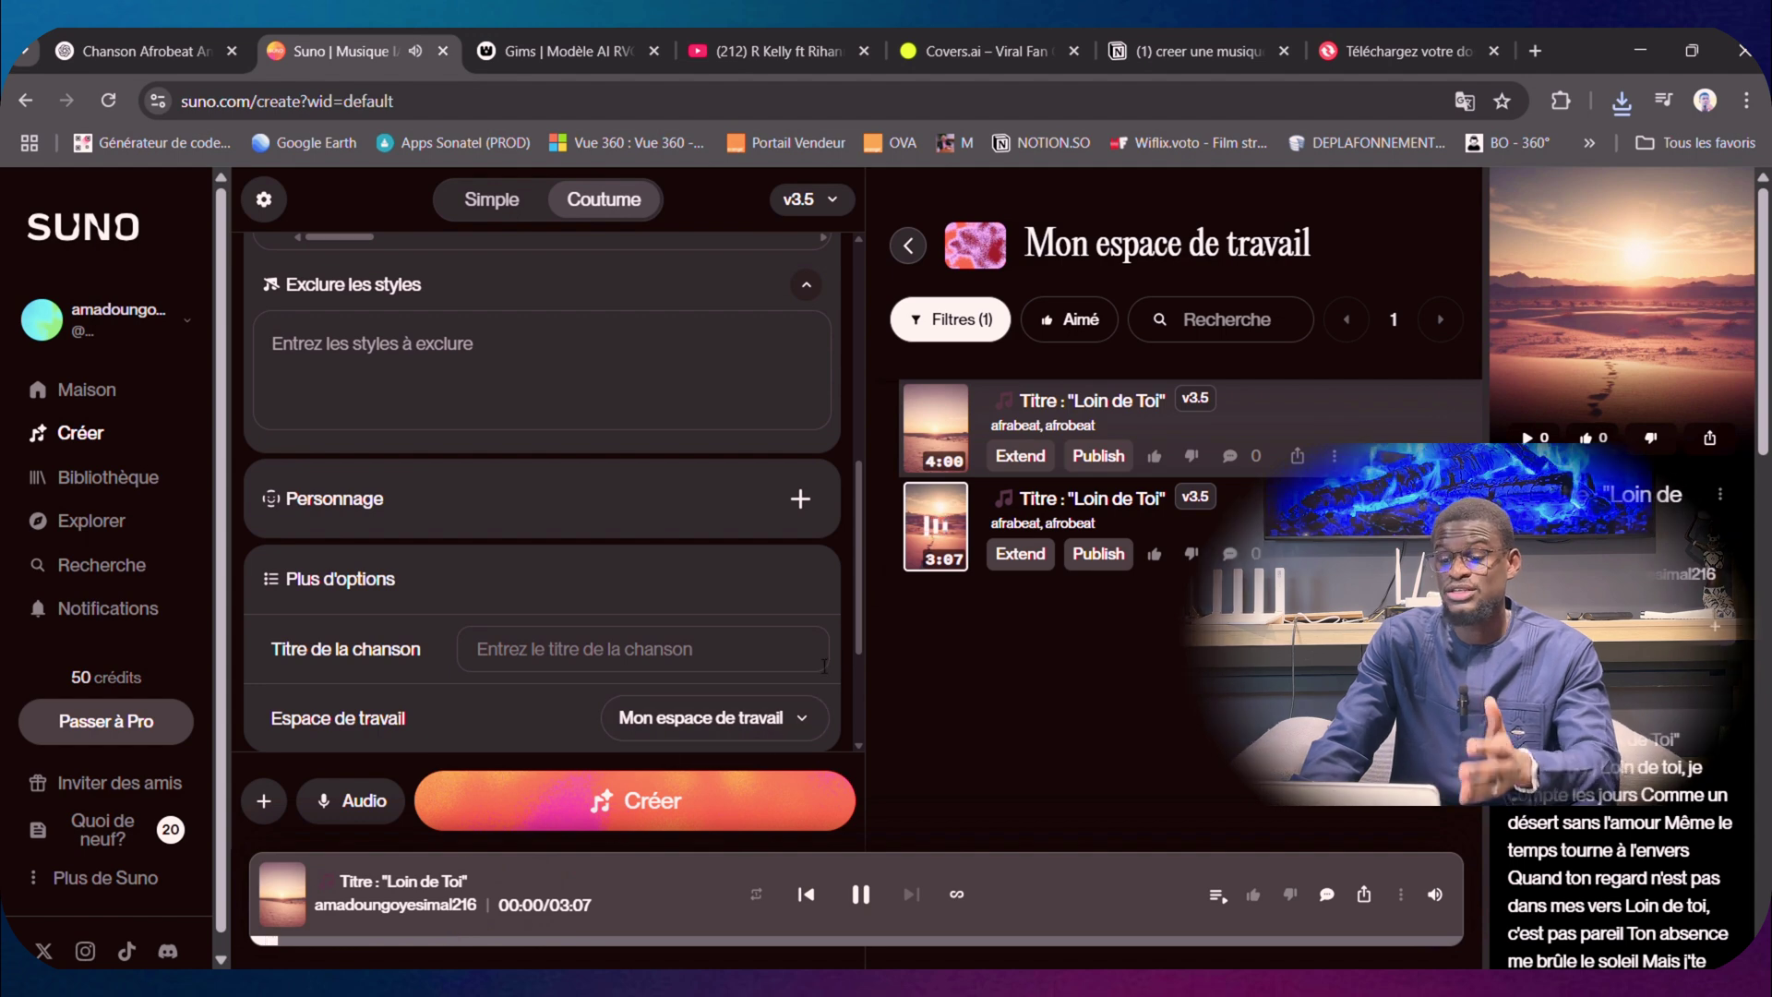
left_click(860, 894)
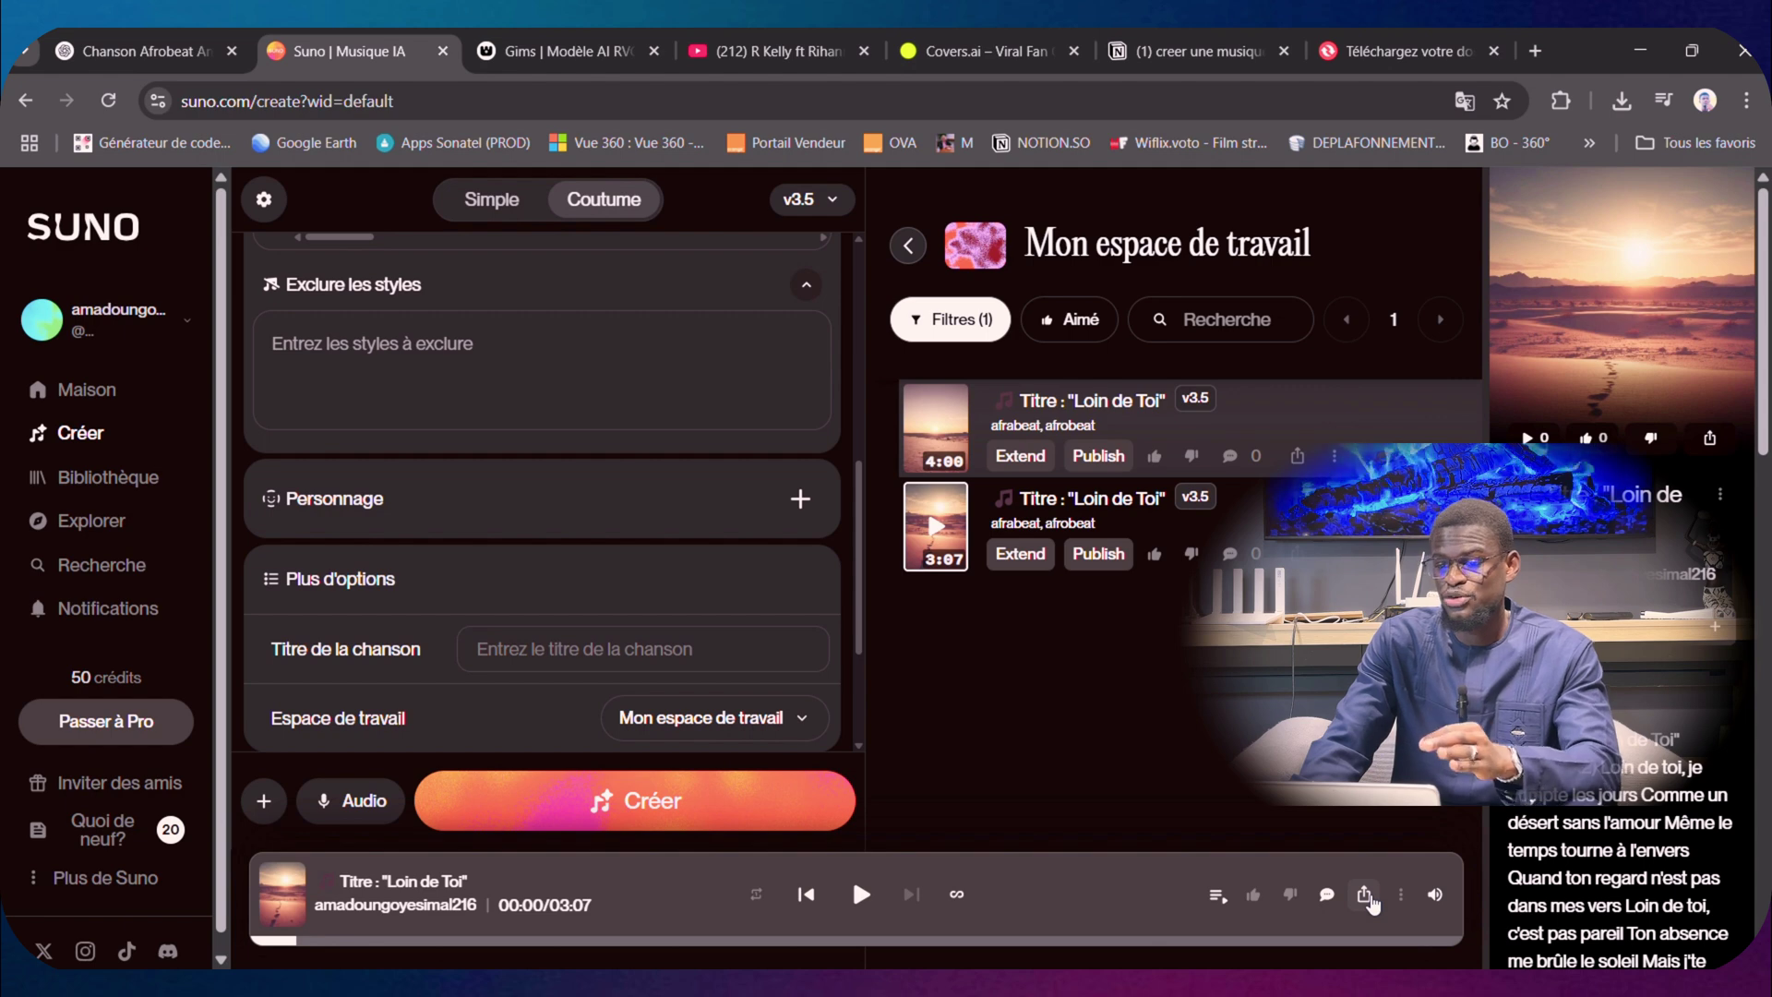
Copy the share link of the 3:07 version of "Loin de Toi" and open its additional options
left_click(1372, 904)
left_click(1401, 895)
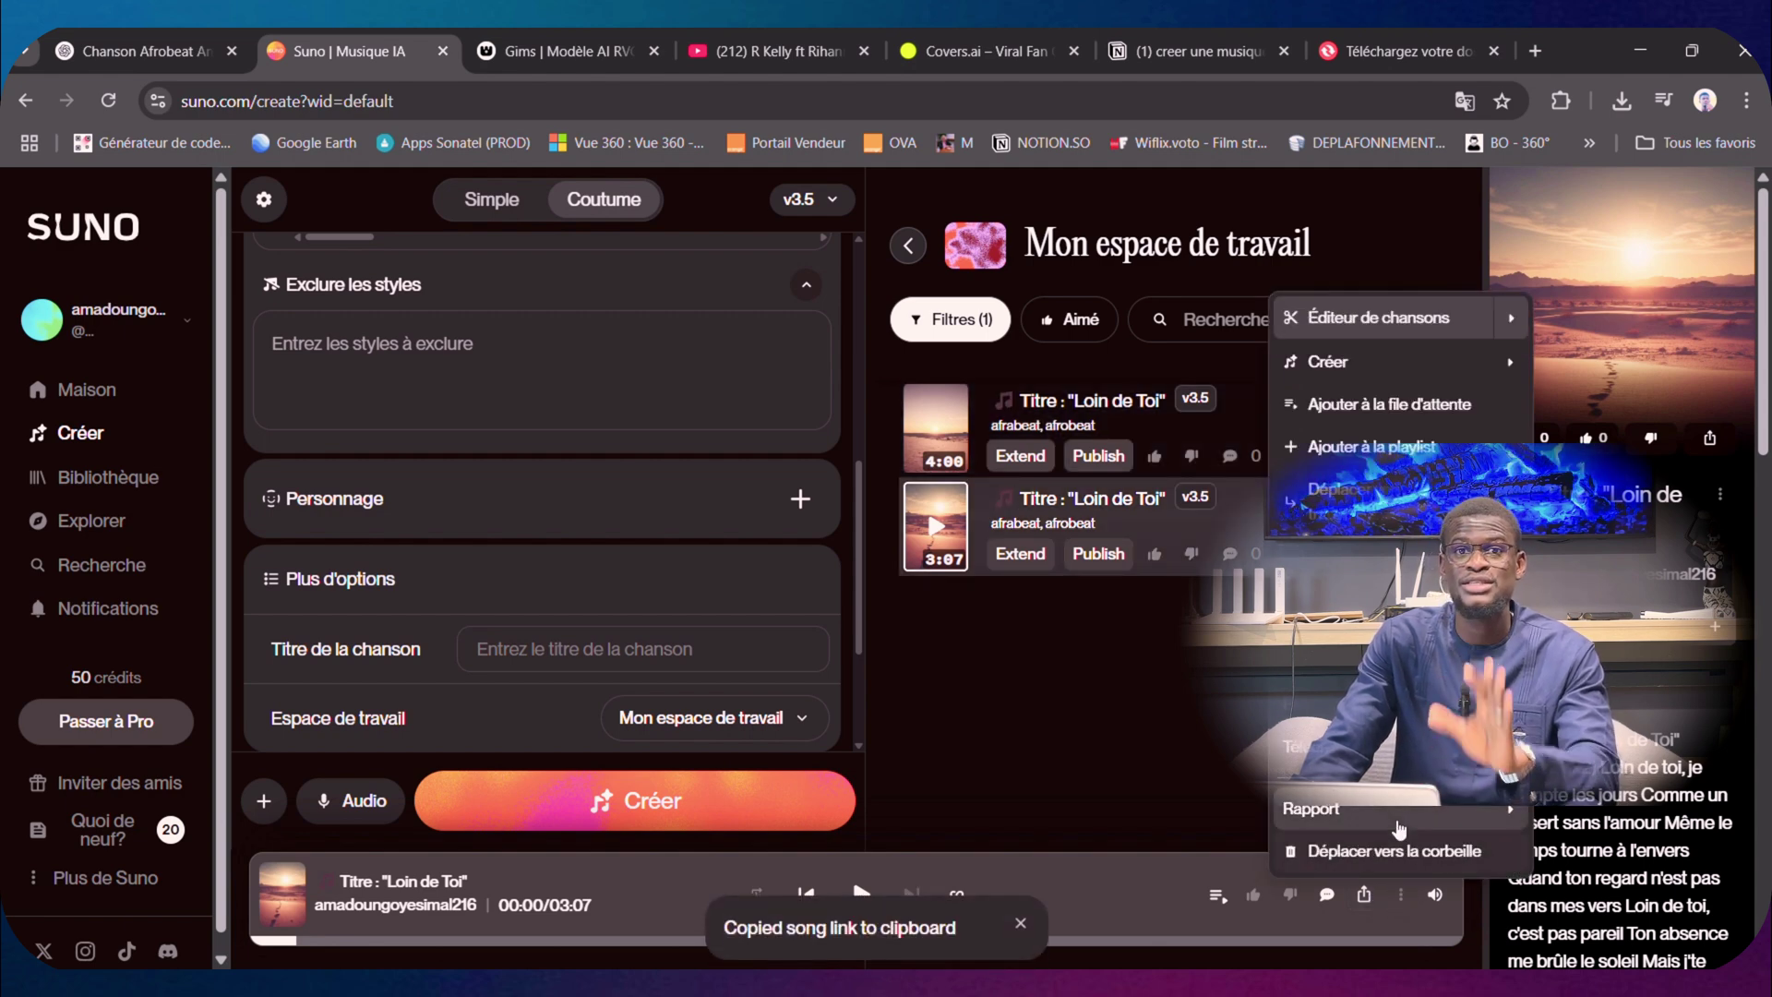
left_click(1401, 895)
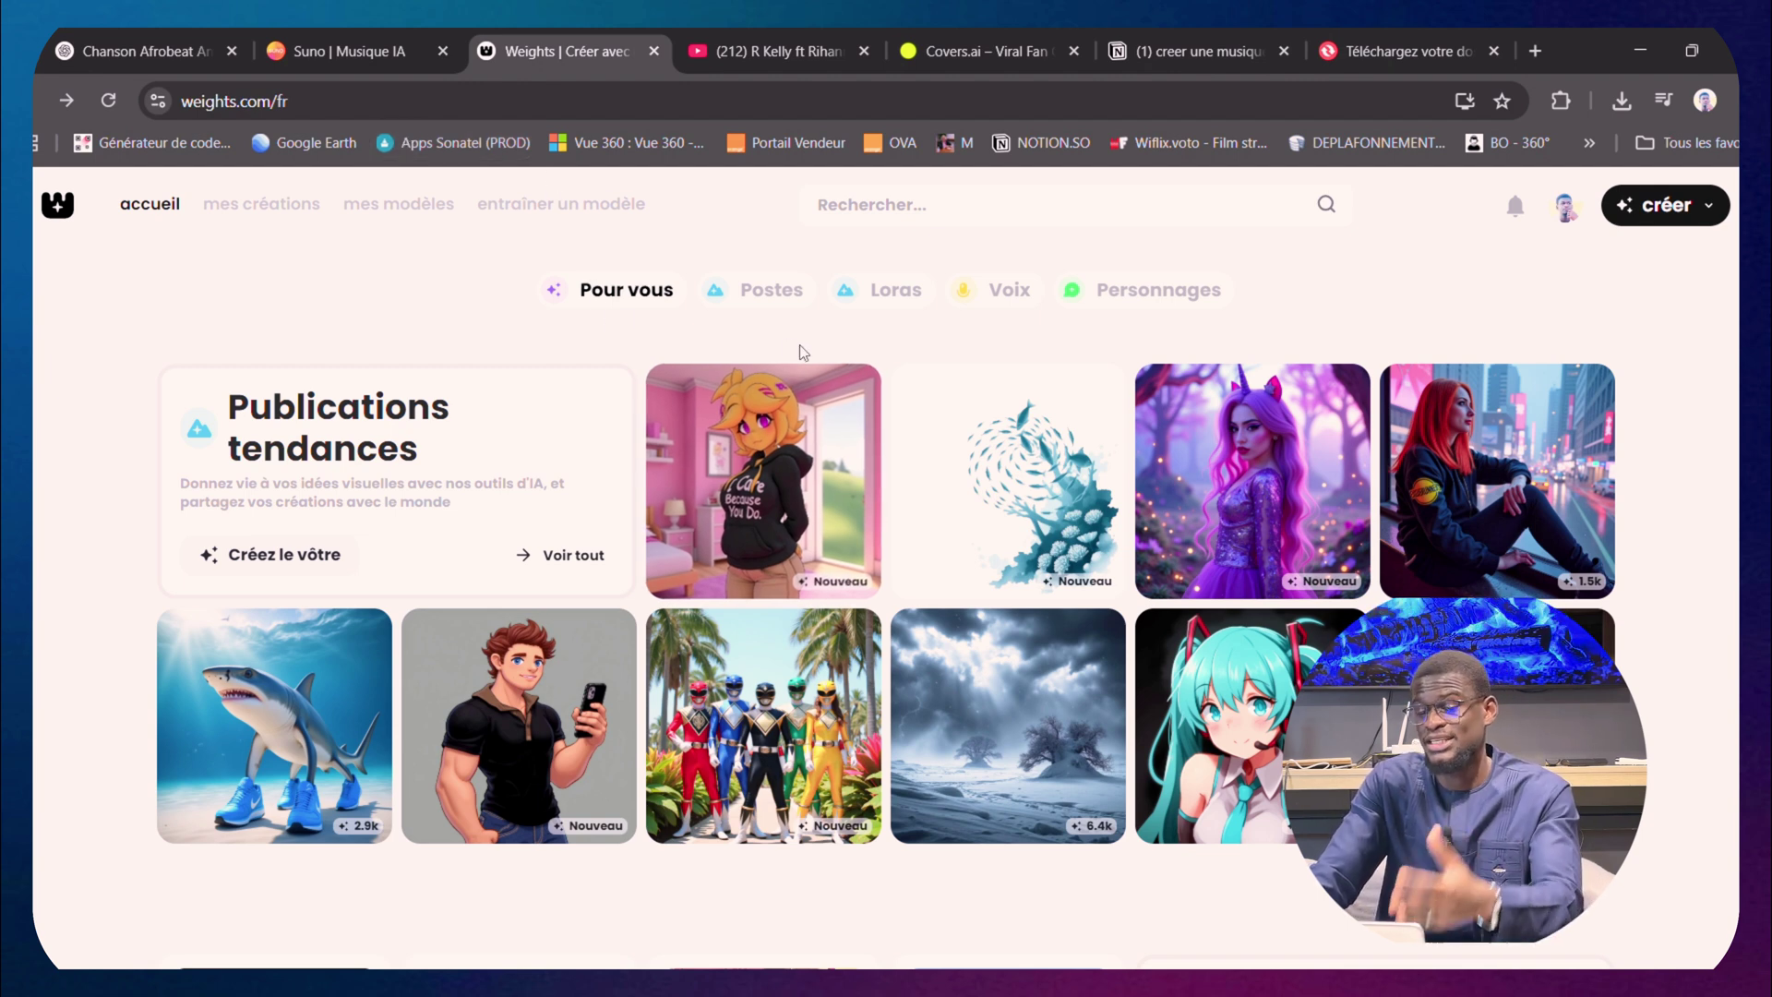
Switch to Weights, search for "gims", and listen to an audio sample of the user-uploaded Gims voice model
left_click(906, 211)
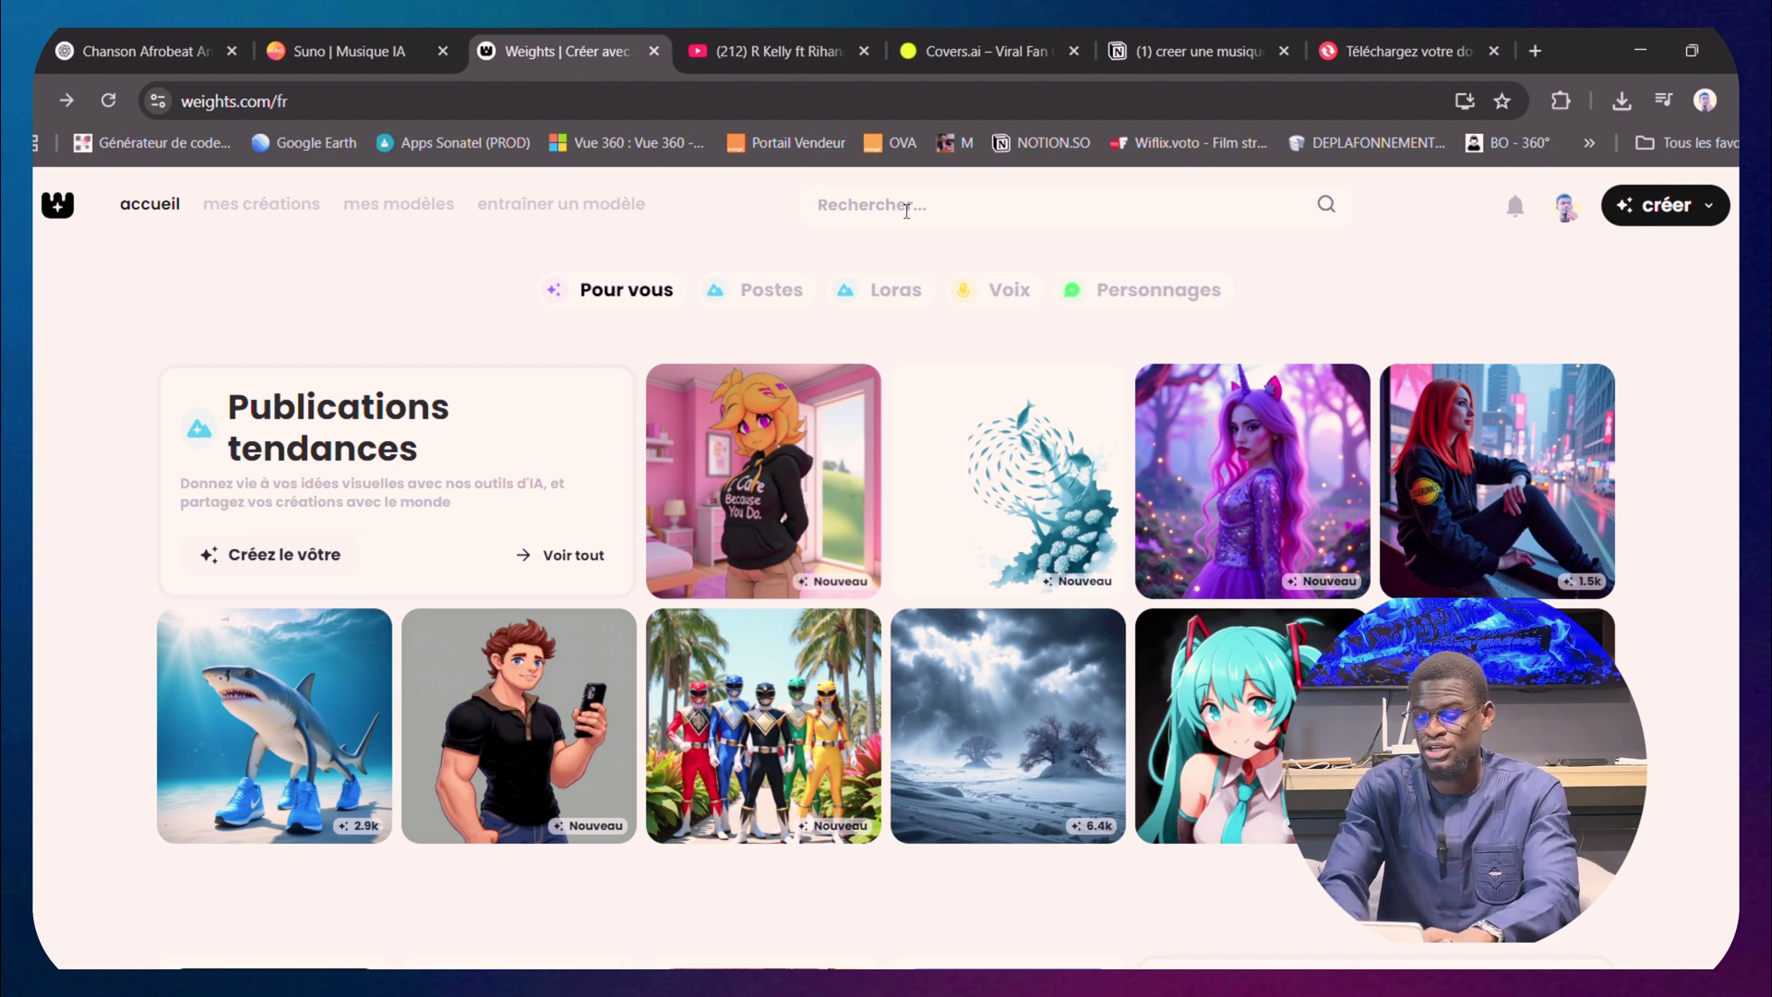
type("gims")
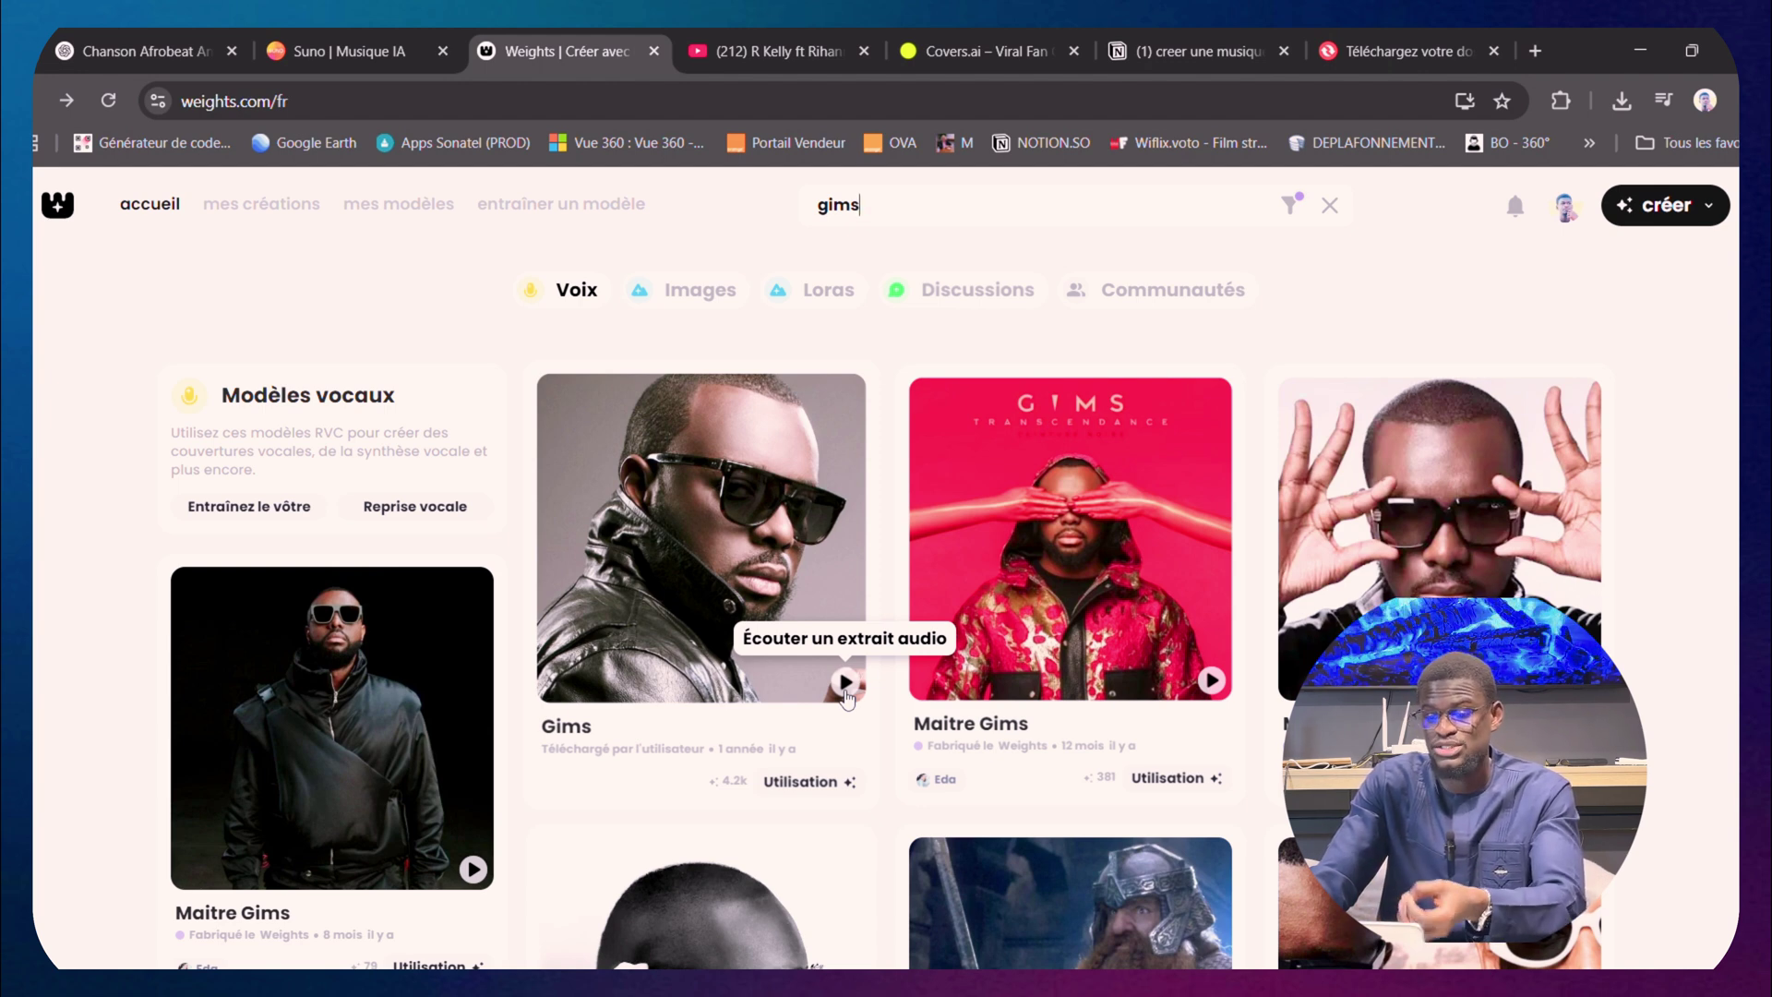
left_click(844, 687)
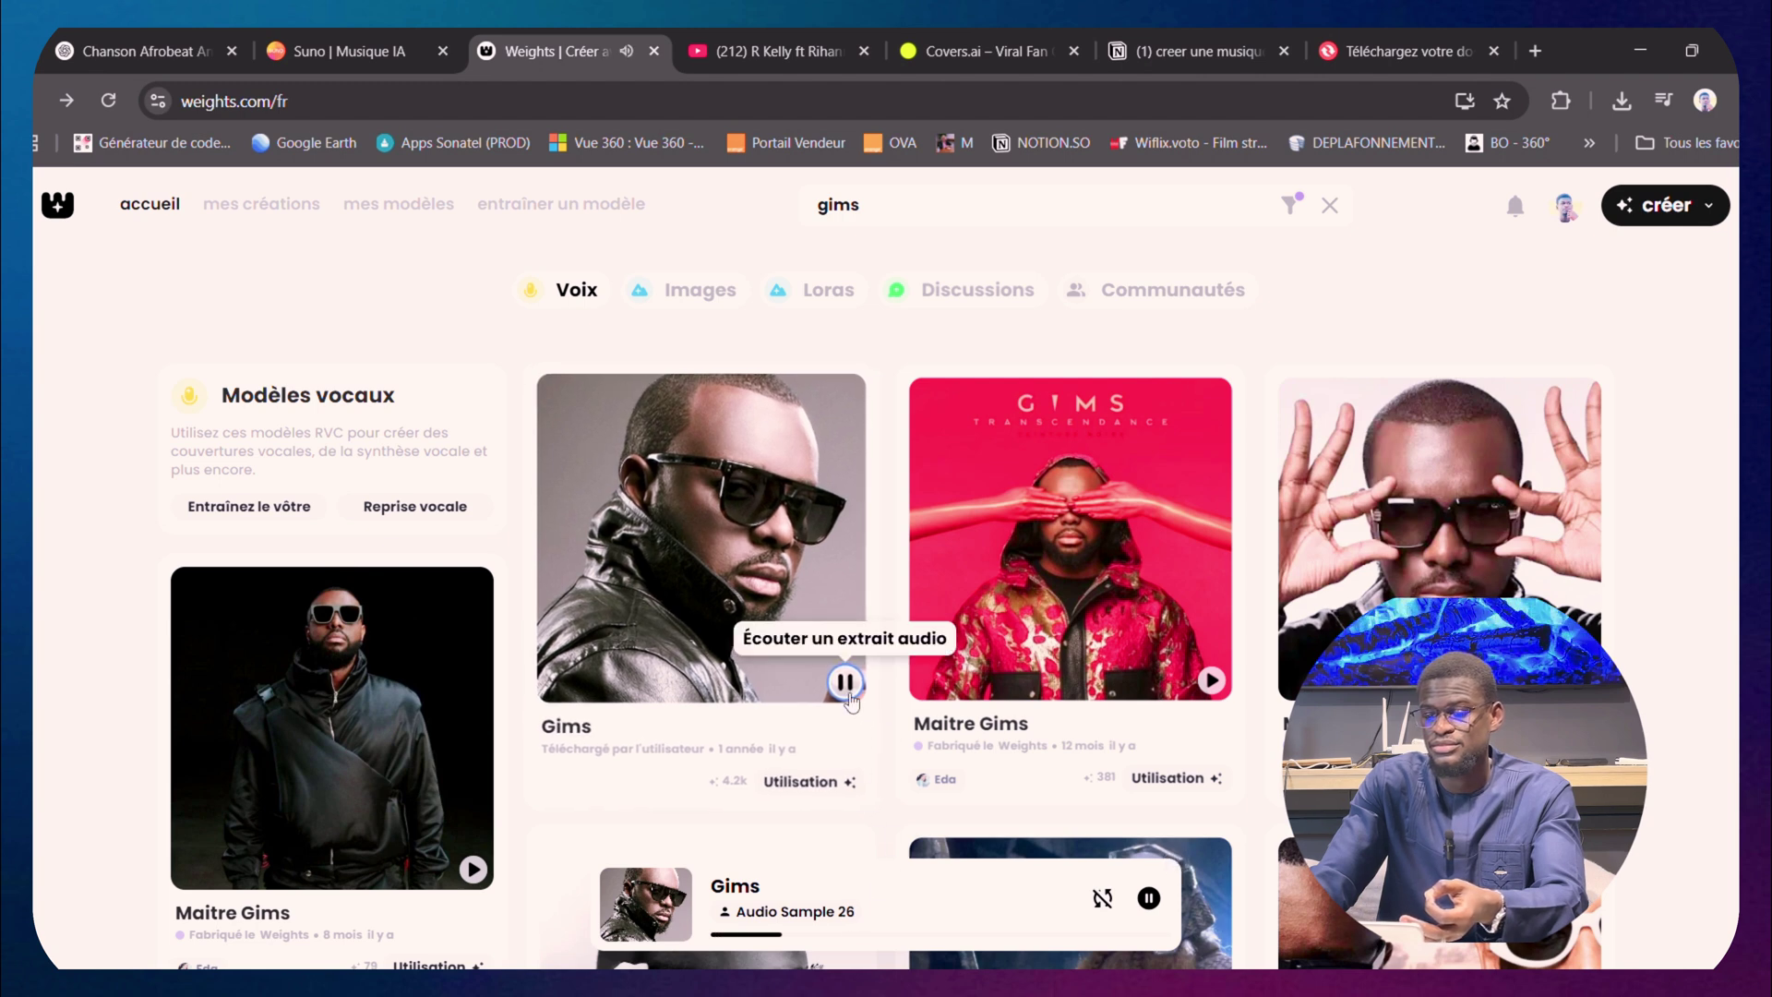
left_click(855, 687)
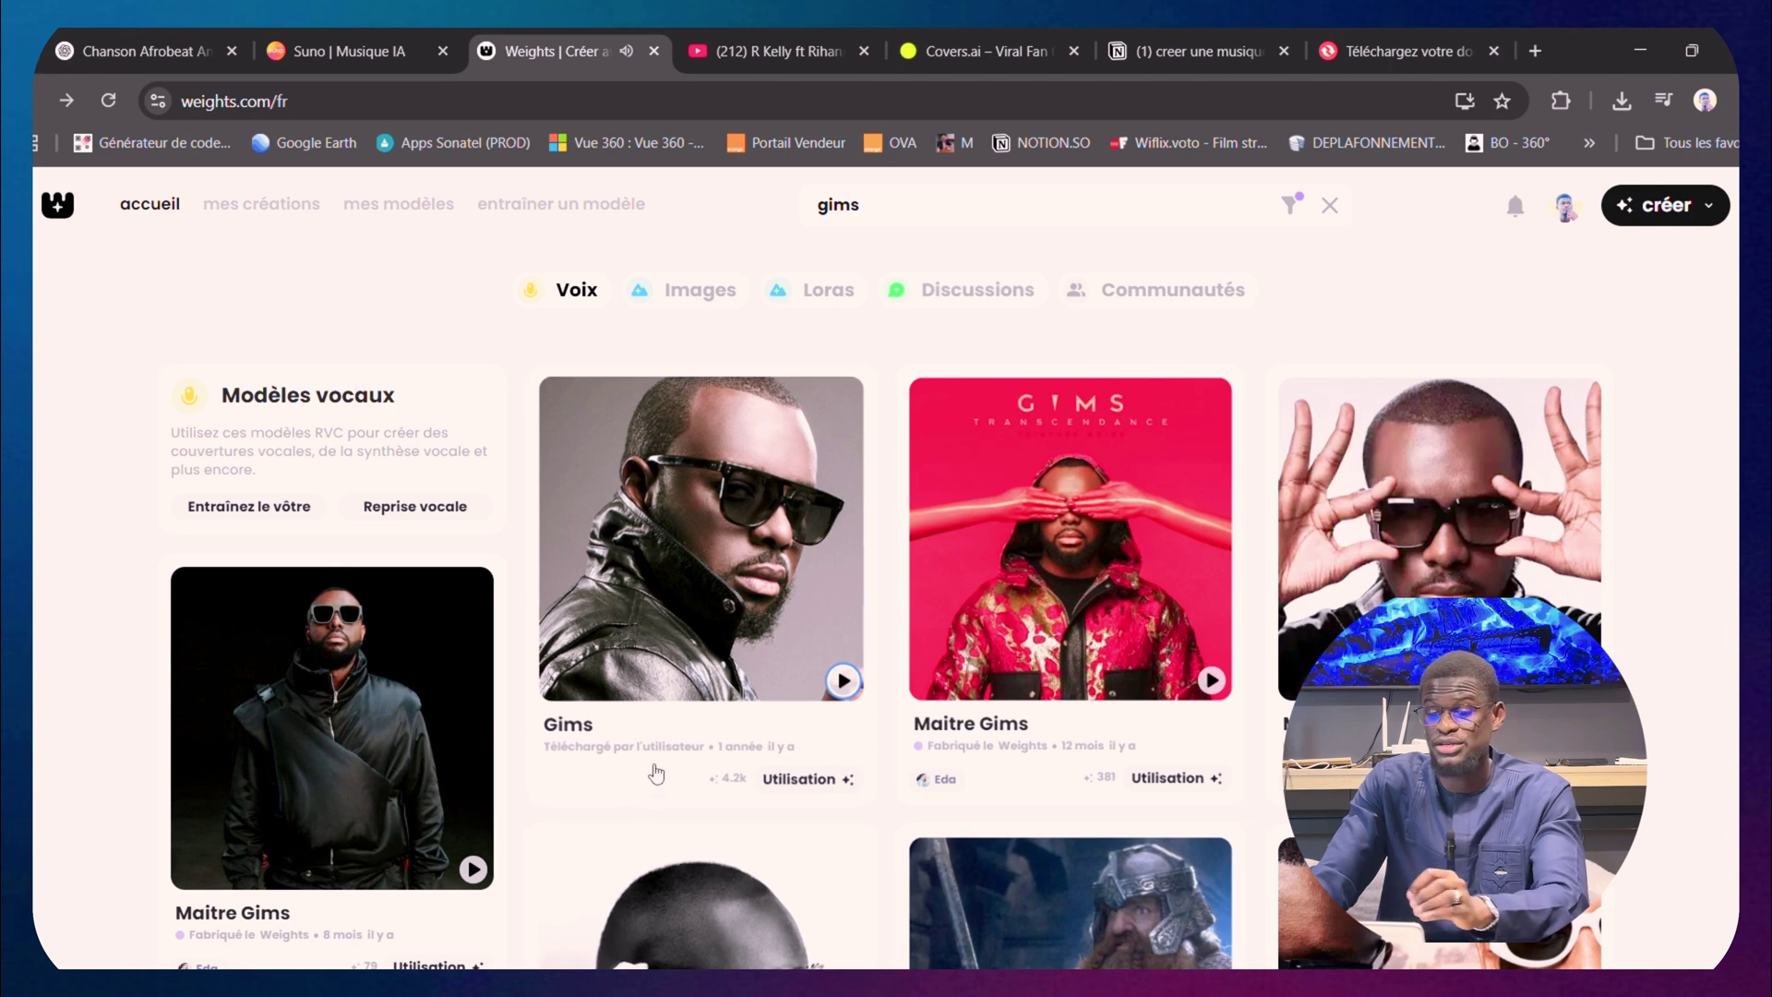
Start a cover with the Gims voice model and choose Titre-_-_Loin-de-Toi_.mp3 as its audio input
left_click(699, 572)
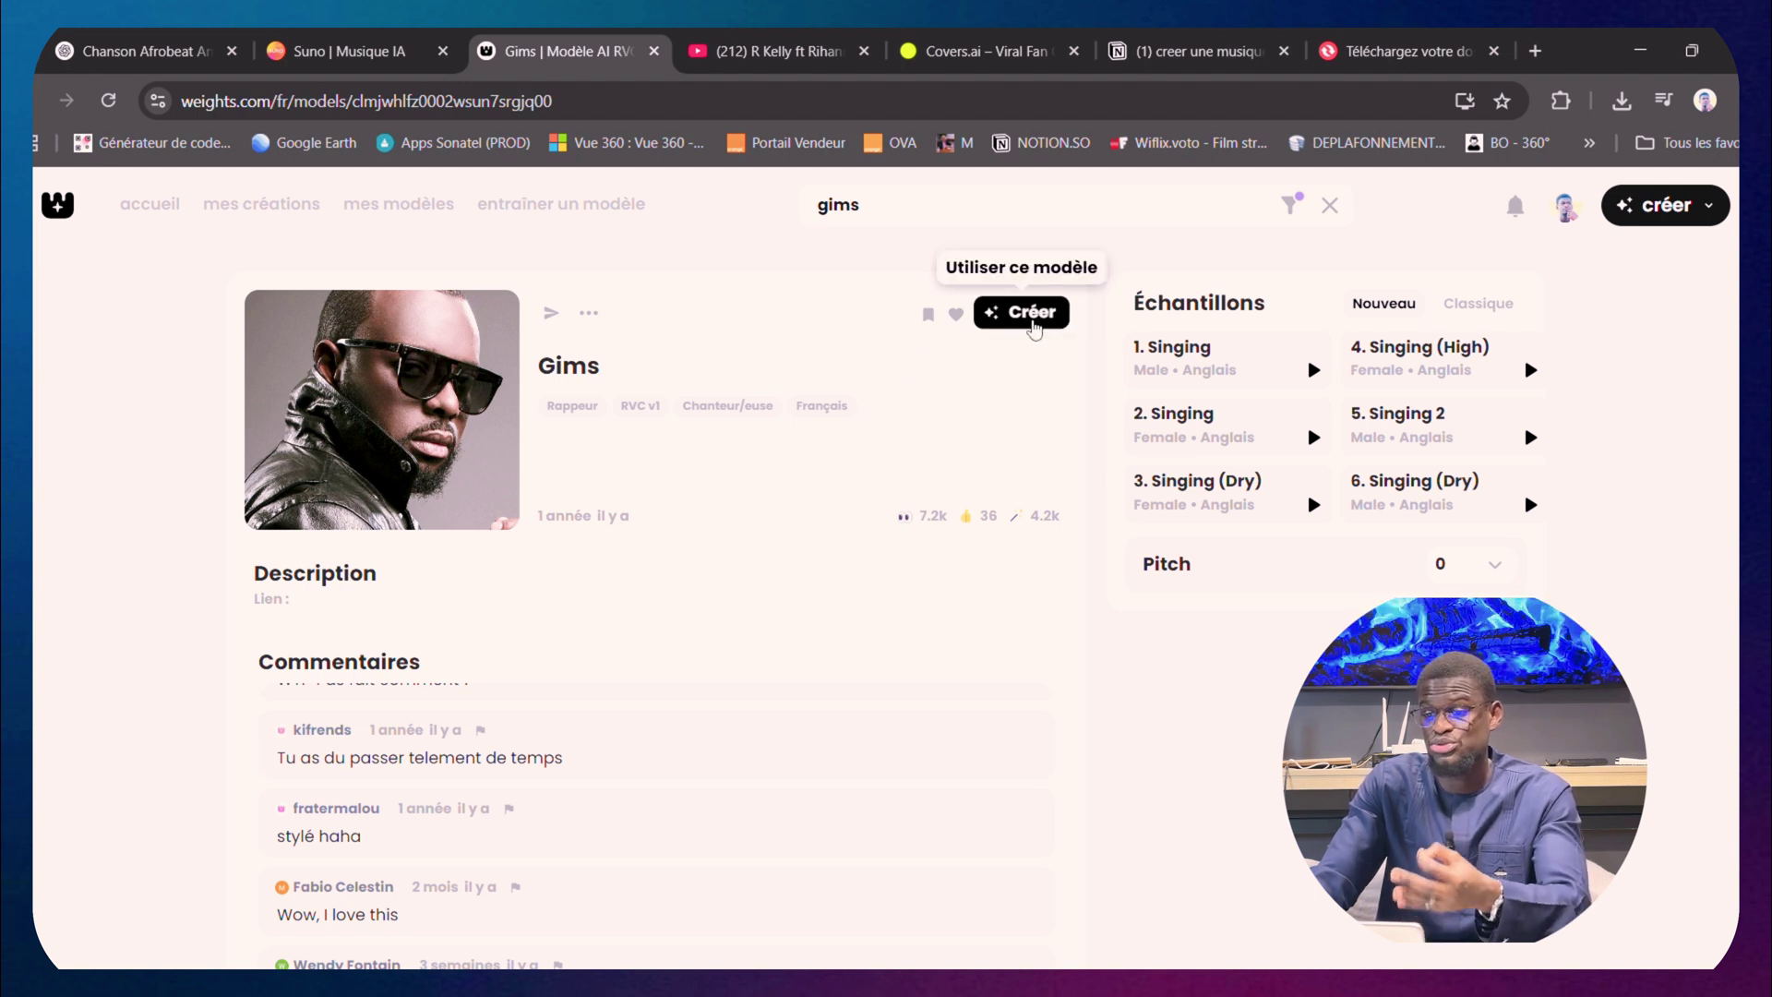
left_click(1035, 329)
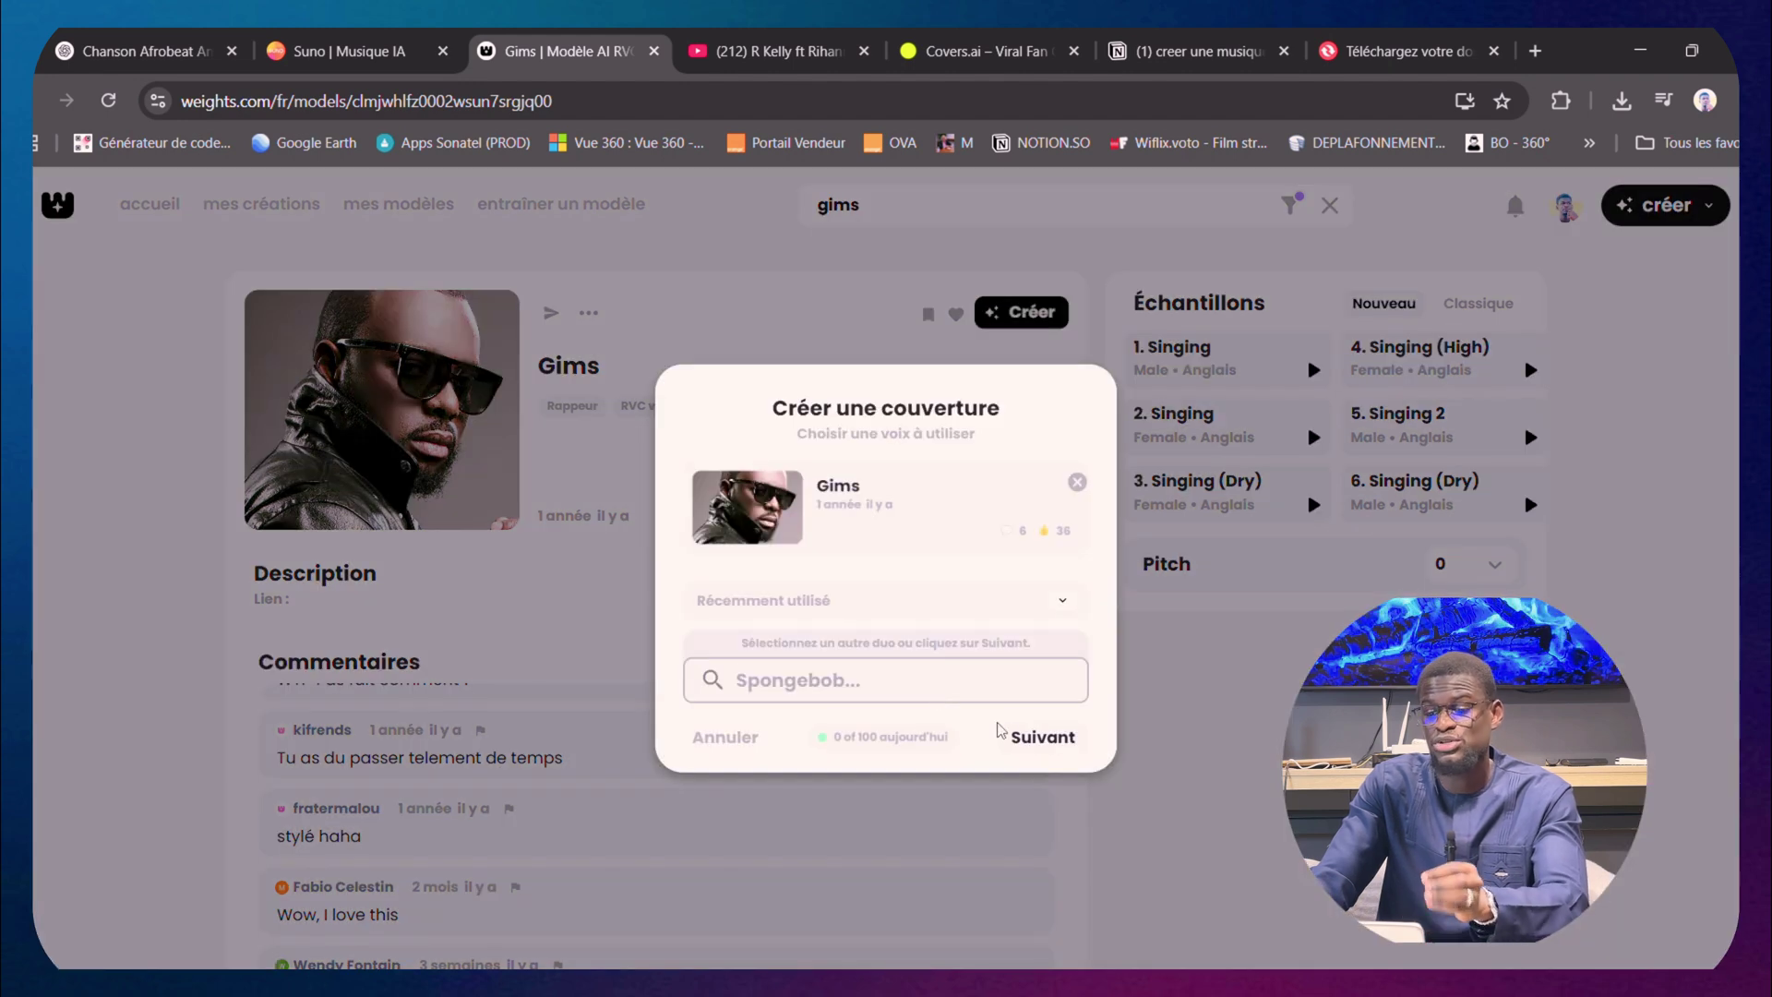
left_click(1057, 748)
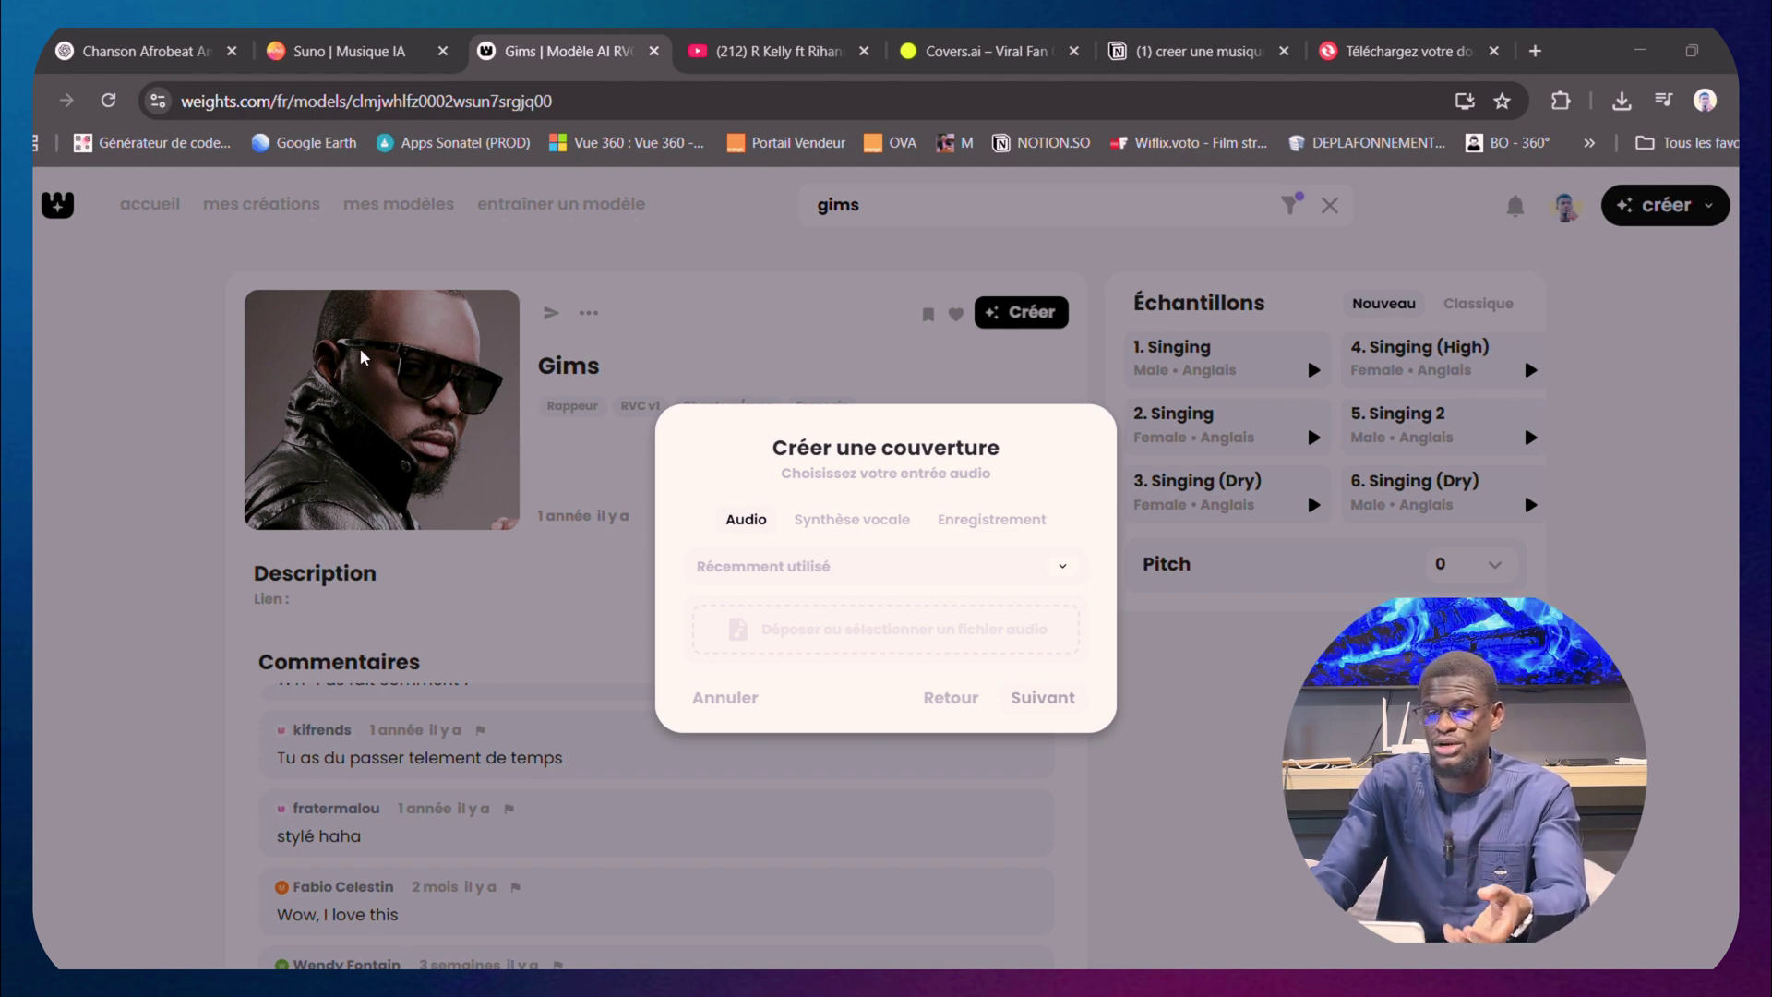
left_click(692, 546)
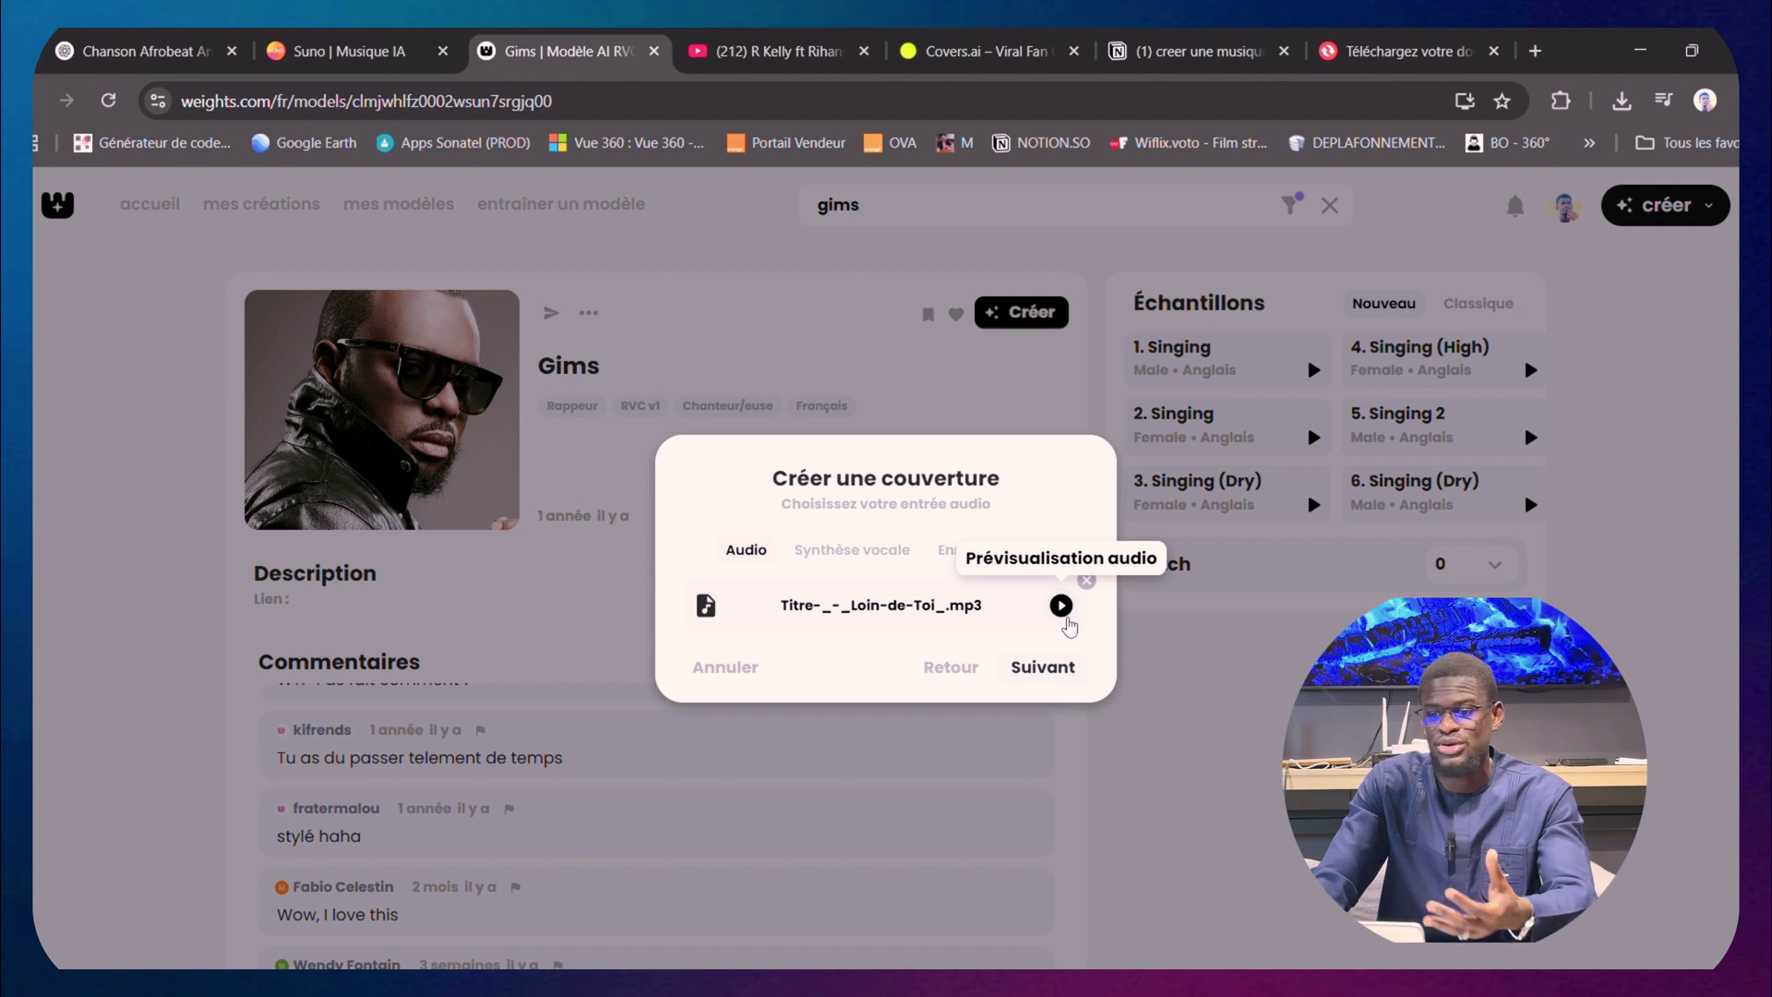
Open the list of own creations, play the newest Gims cover of Loin-de-Toi from further into the track, and pause it
left_click(280, 211)
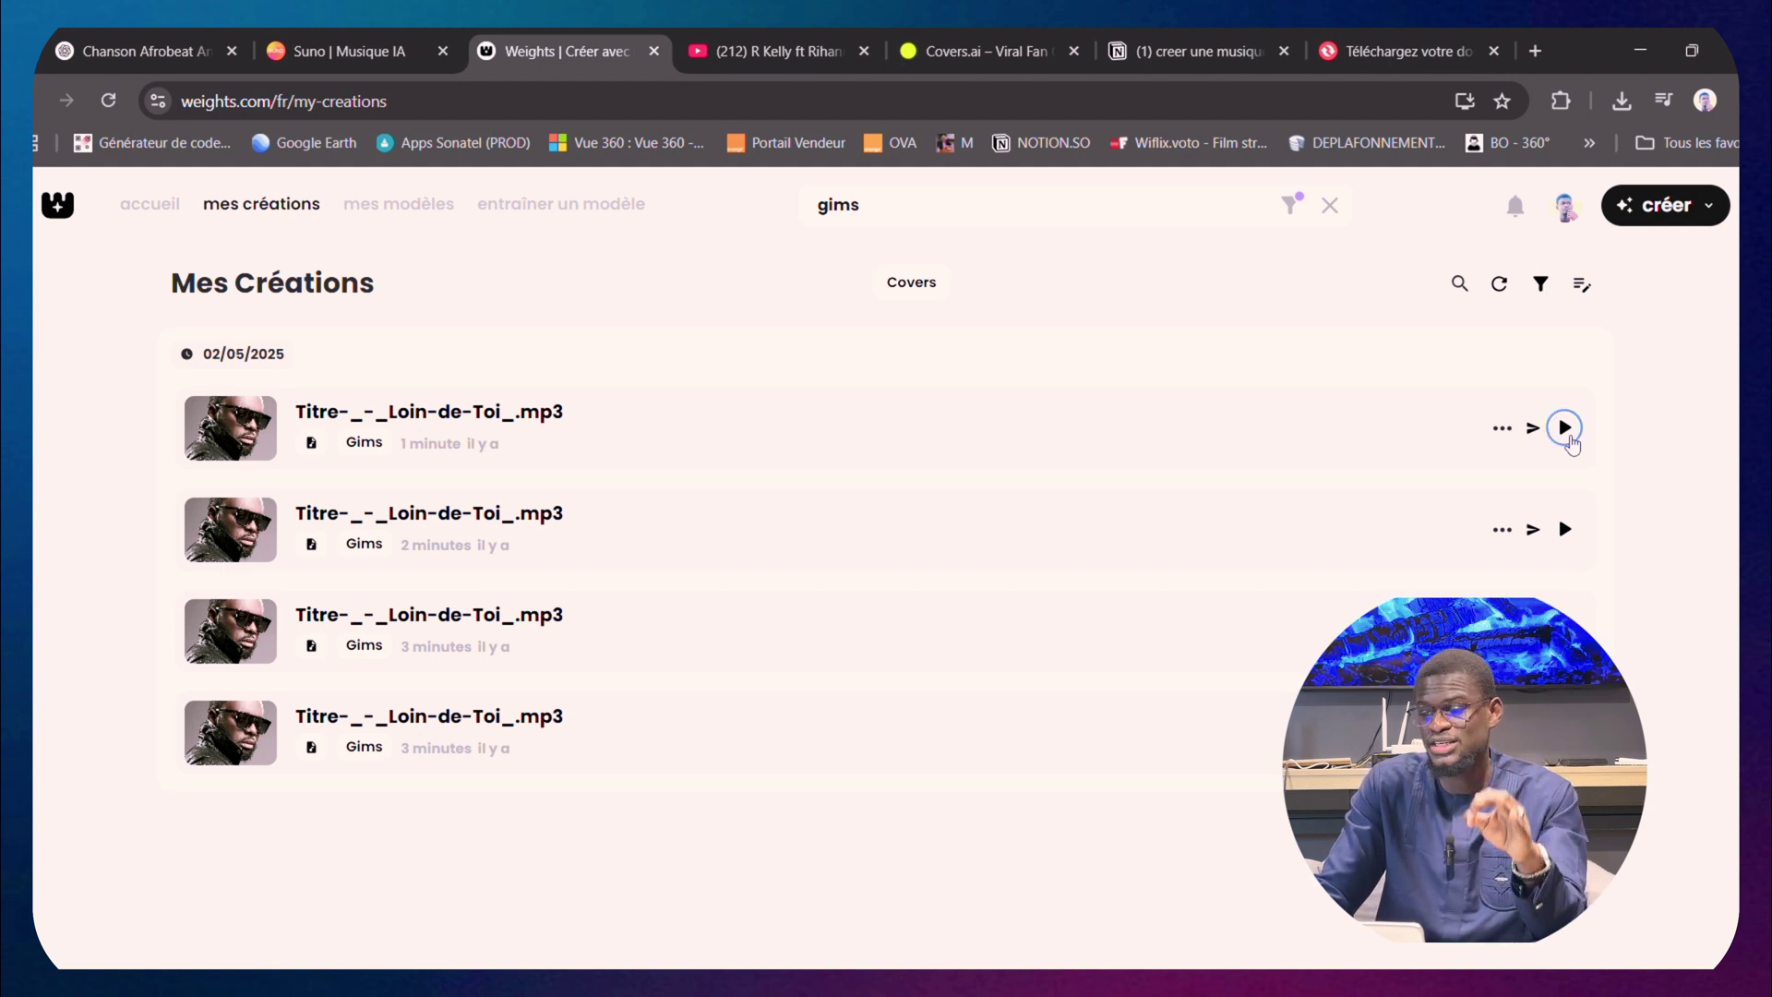
left_click(1564, 427)
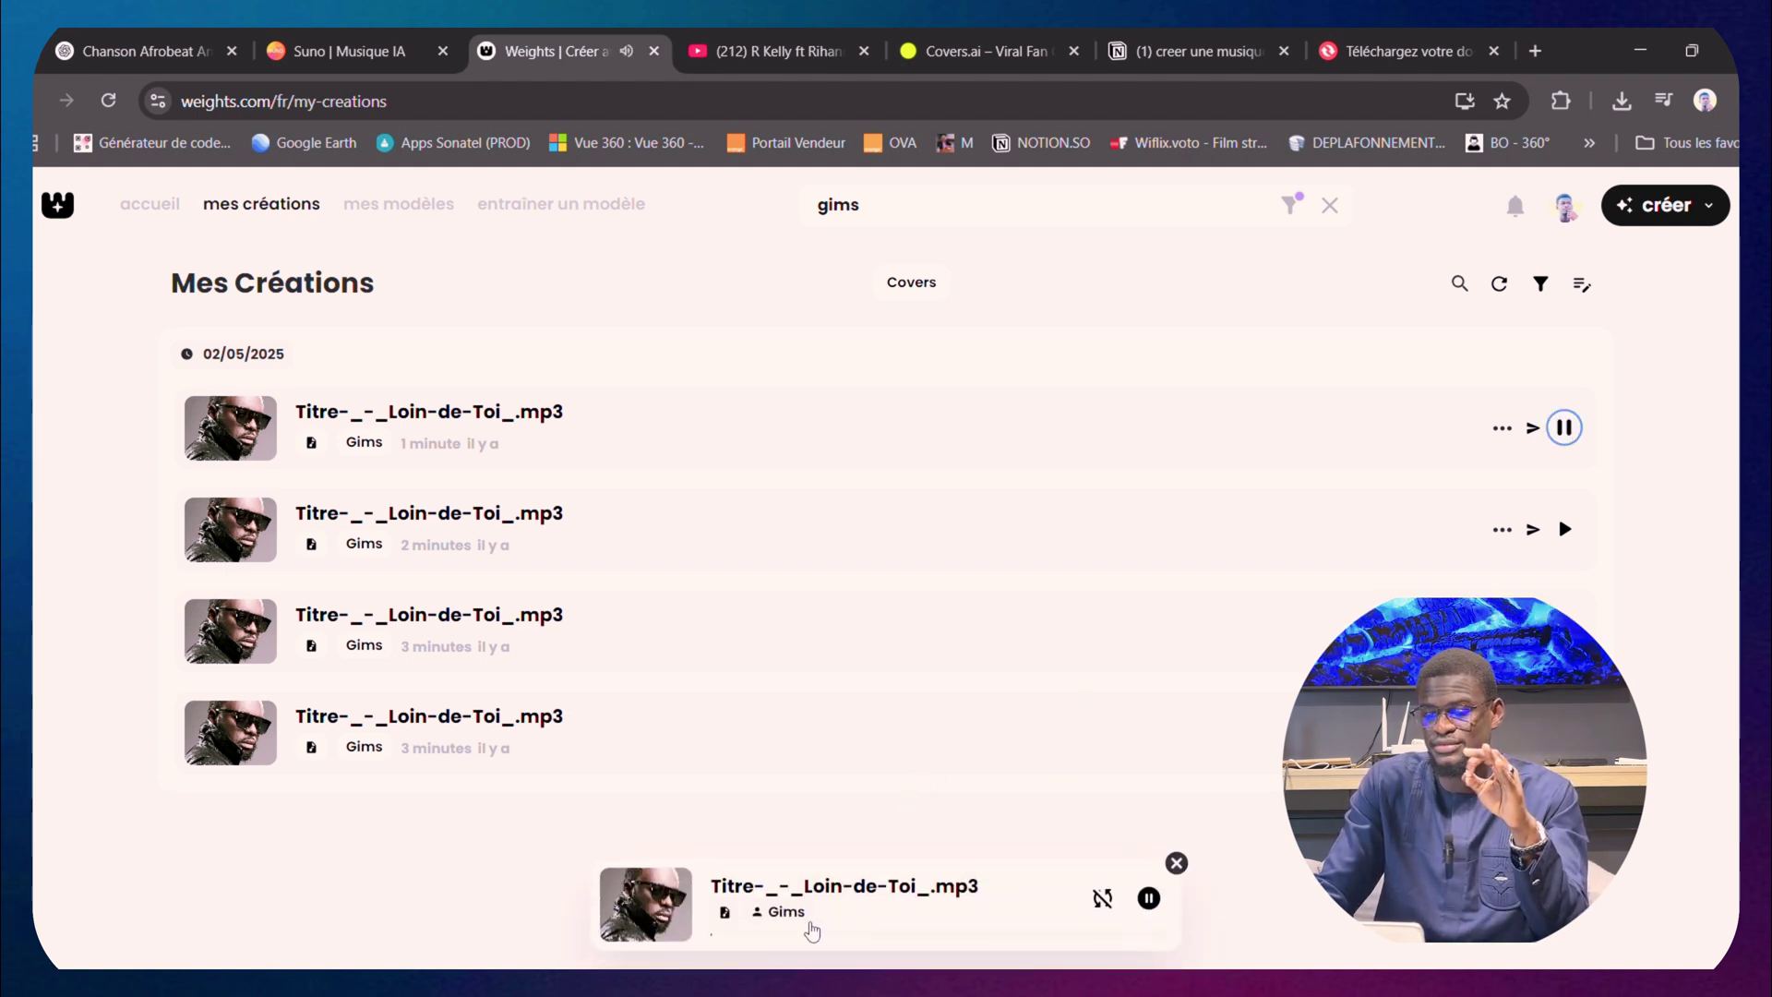
left_click(786, 935)
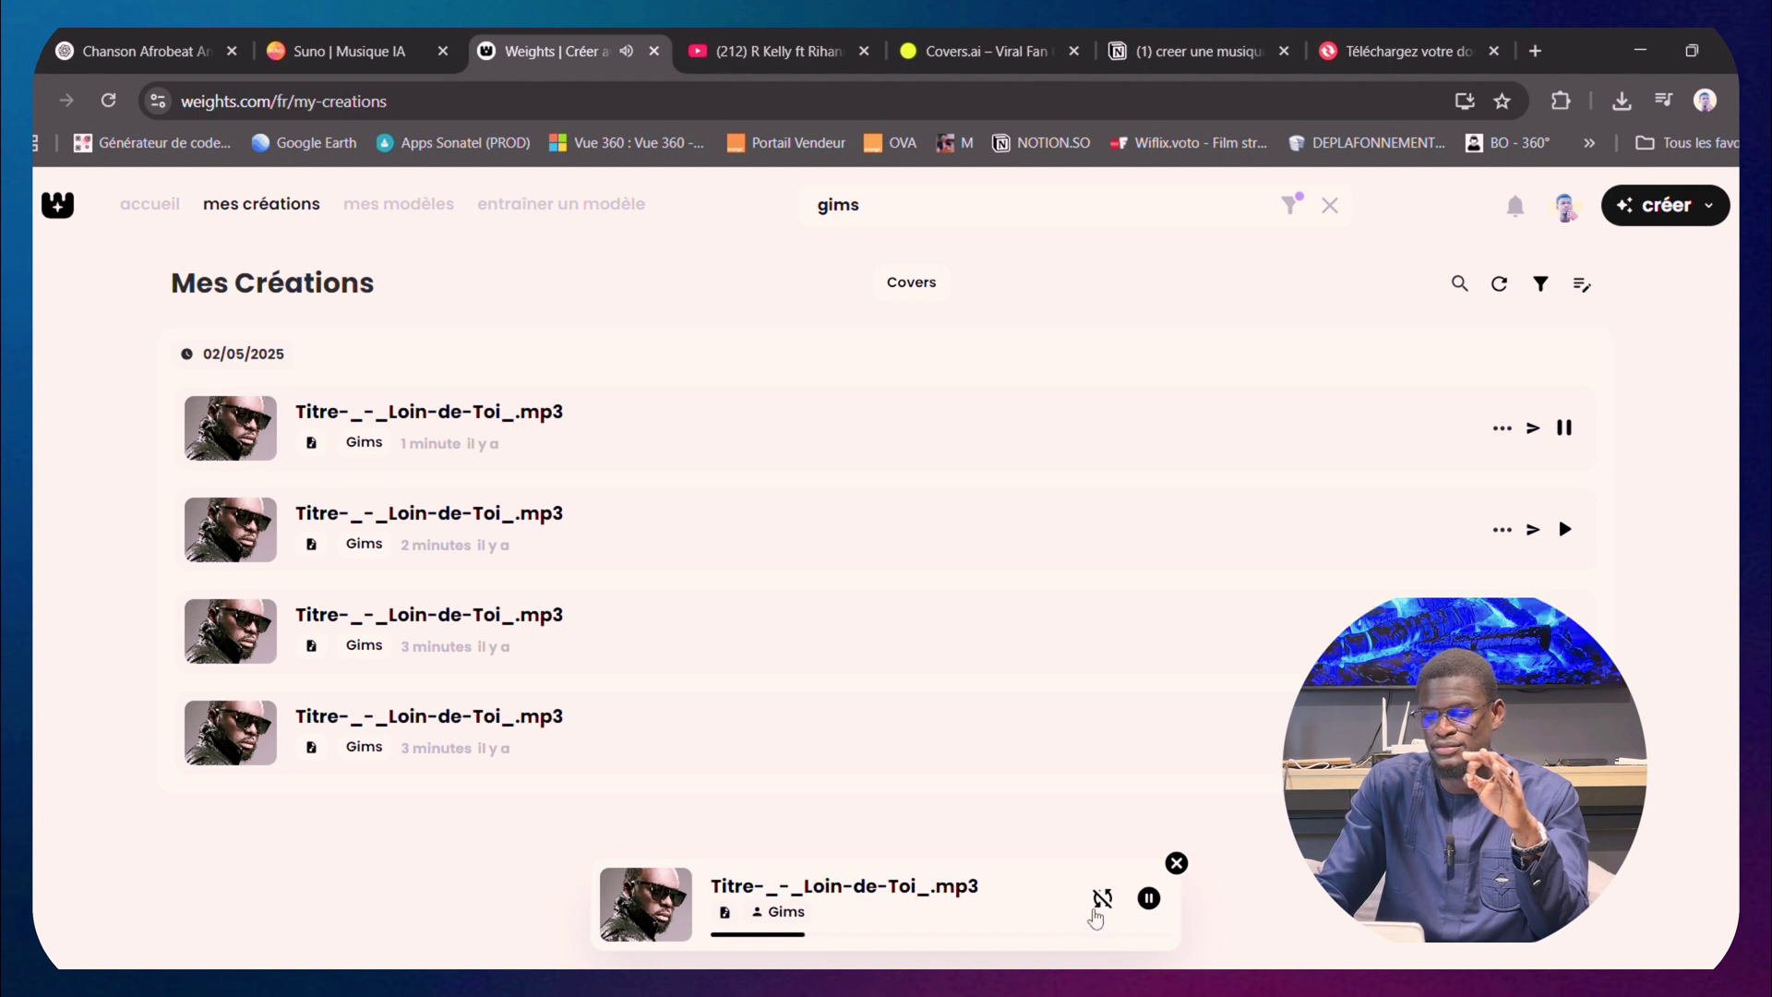
left_click(1148, 898)
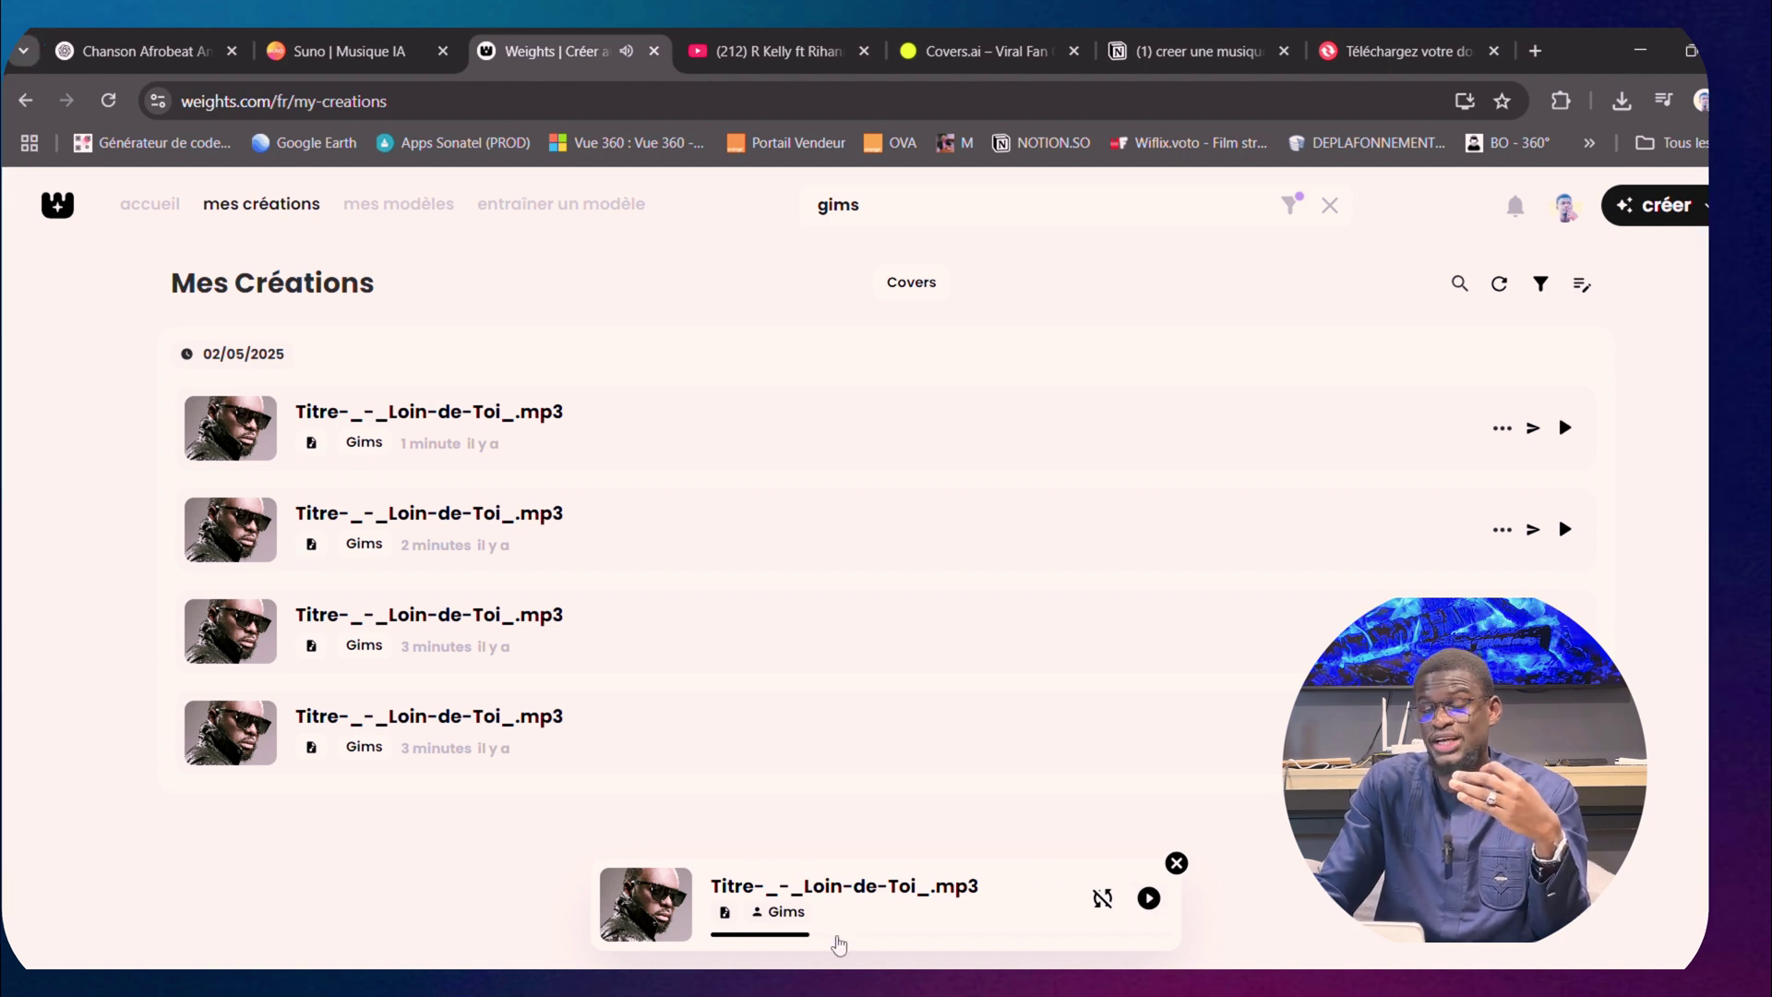